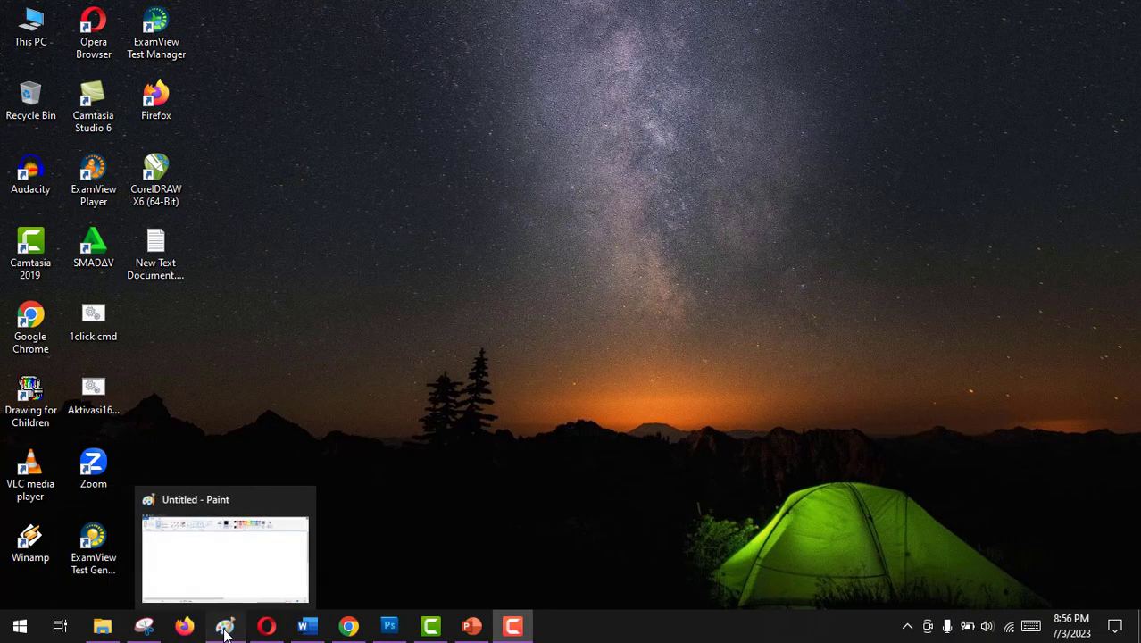
- Switch to Paint and draw a black four-pointed star above and between the two eyes
click(225, 626)
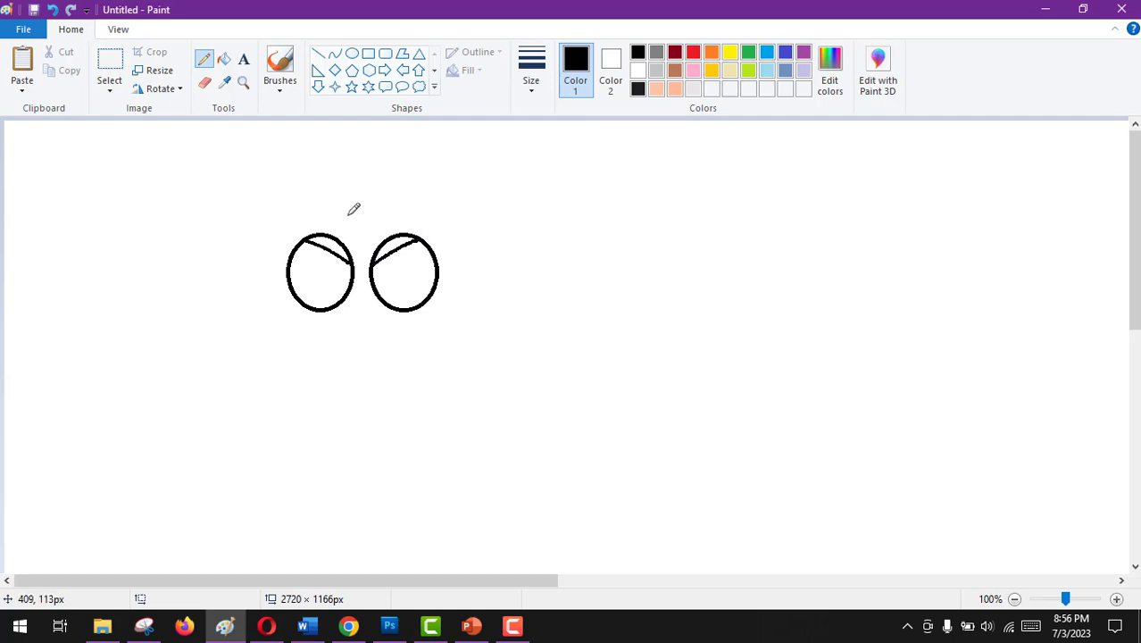
mouse_move(349, 213)
mouse_down()
mouse_move(356, 189)
mouse_move(365, 212)
mouse_up()
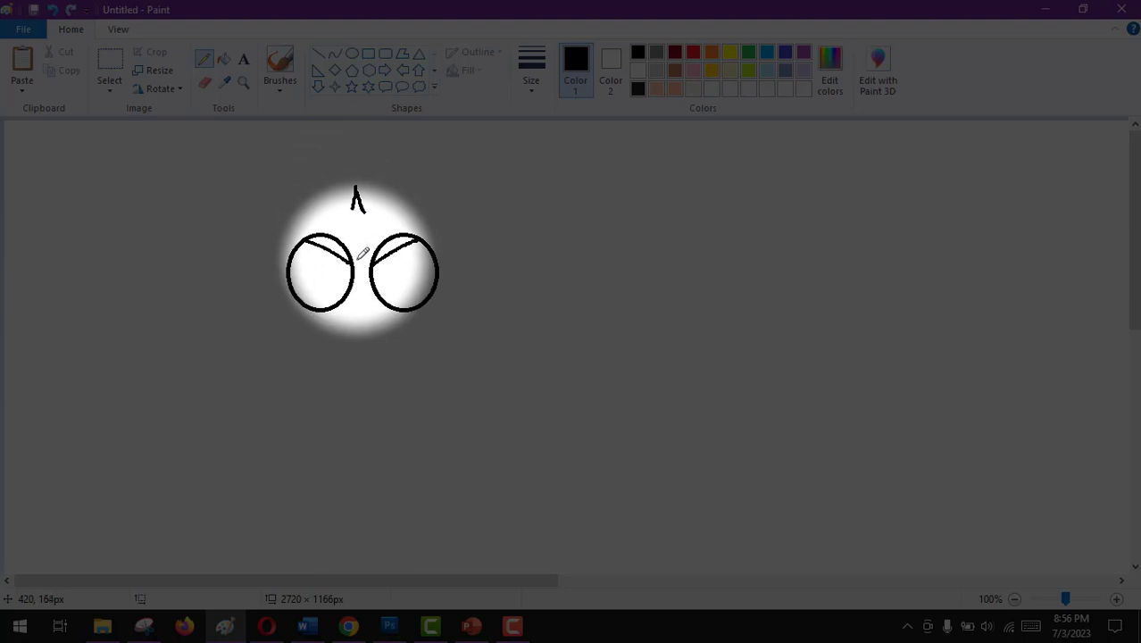
mouse_move(351, 236)
mouse_down()
mouse_move(360, 267)
mouse_move(368, 237)
mouse_up()
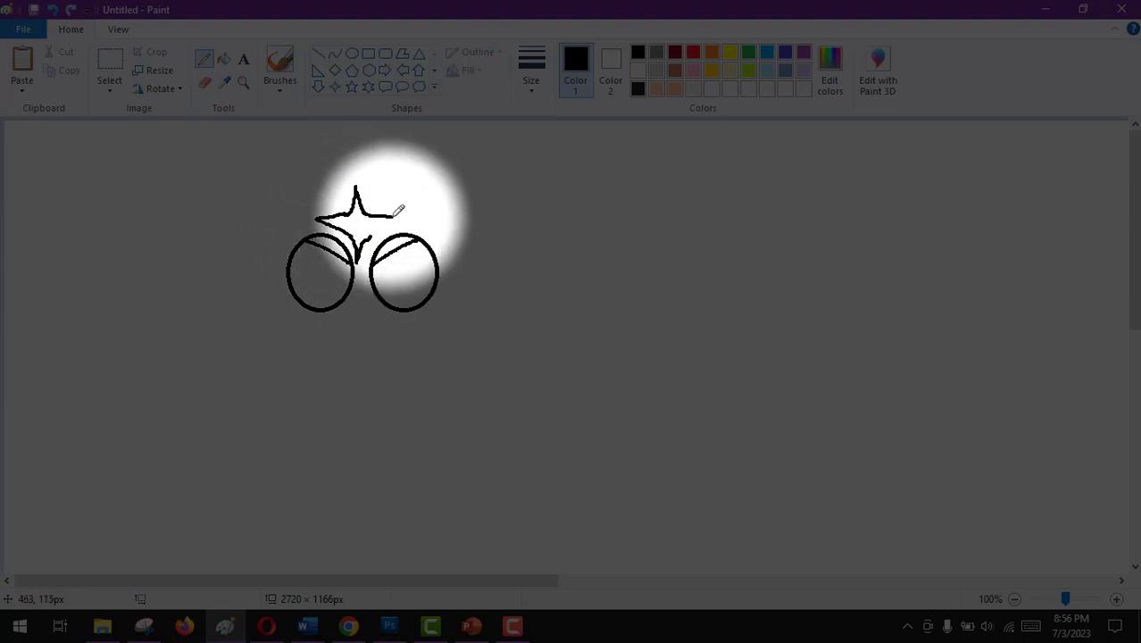
drag(399, 215, 372, 228)
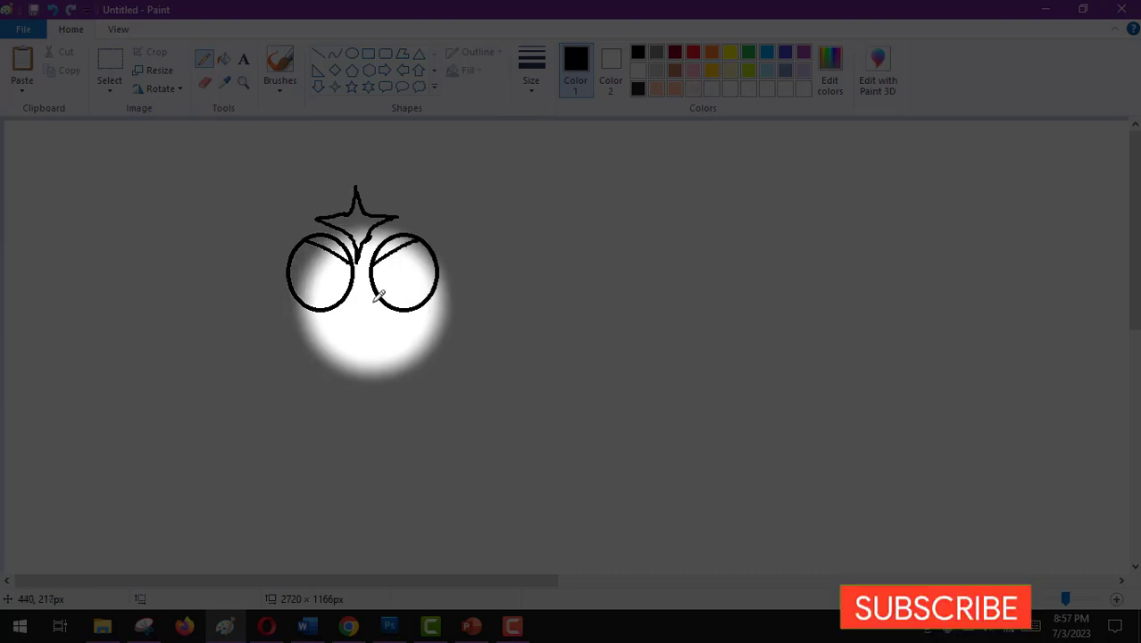
- Draw a small rounded nose below the eyes and a wide two-lobed muzzle around it with the Pencil
mouse_move(374, 305)
mouse_down()
mouse_move(347, 314)
mouse_move(350, 324)
mouse_move(366, 329)
mouse_move(378, 297)
mouse_up()
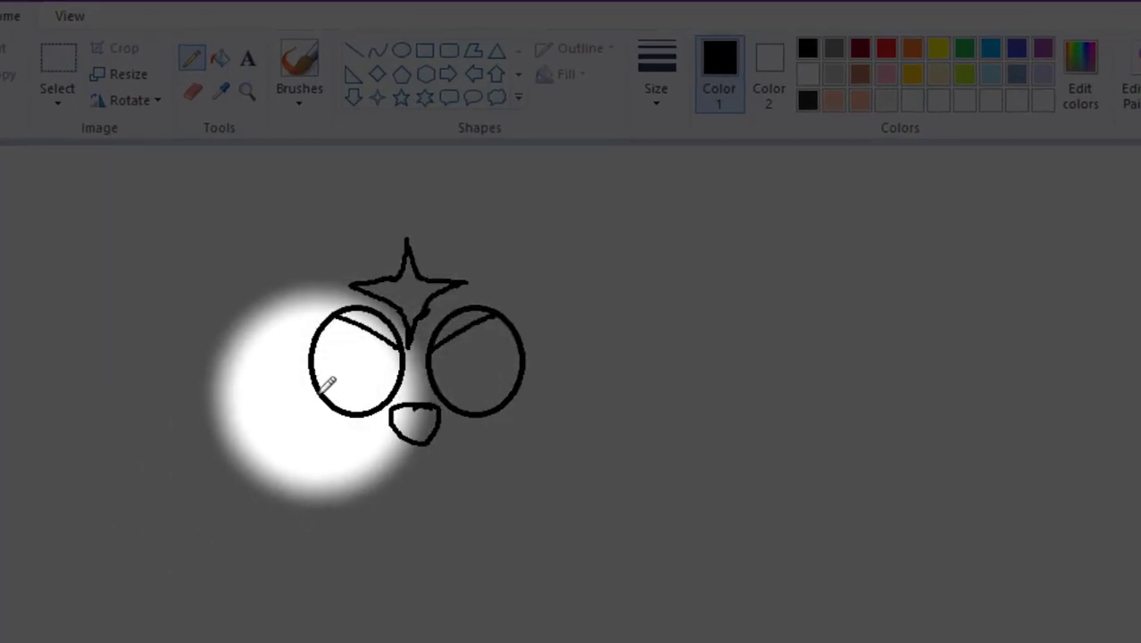
mouse_move(325, 386)
mouse_down()
mouse_move(266, 392)
mouse_move(238, 427)
mouse_move(235, 461)
mouse_move(252, 491)
mouse_move(301, 512)
mouse_move(404, 469)
mouse_move(569, 508)
mouse_move(600, 482)
mouse_move(602, 433)
mouse_move(579, 402)
mouse_move(516, 398)
mouse_up()
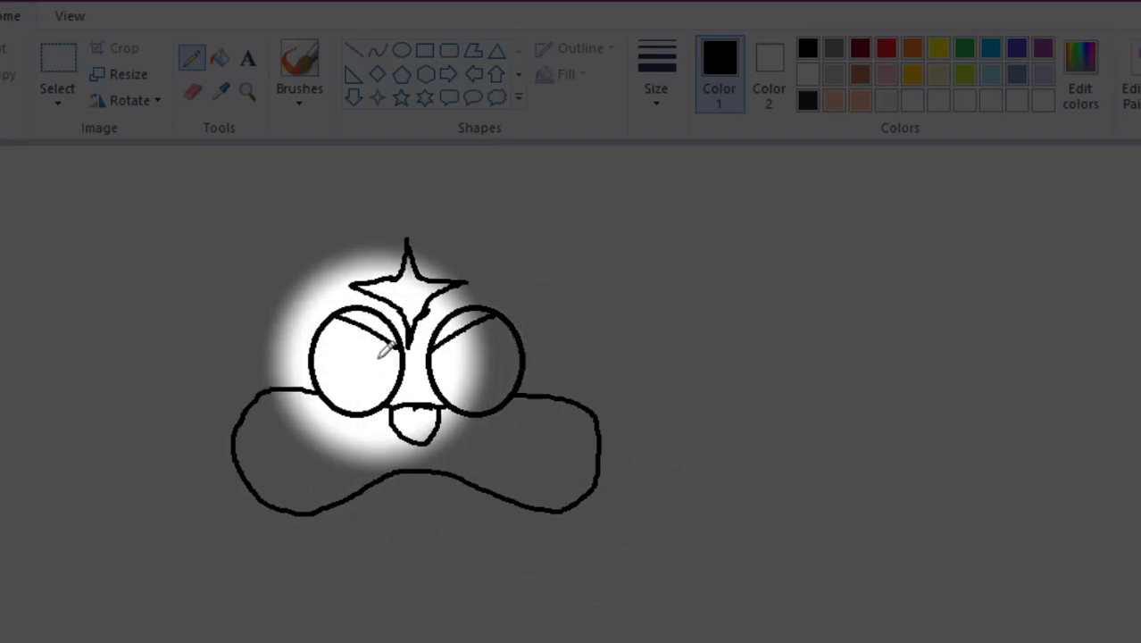
- Add a small oval iris inside each eye and mark a black pupil dot in each one
click(401, 52)
drag(359, 354, 386, 382)
drag(441, 359, 464, 387)
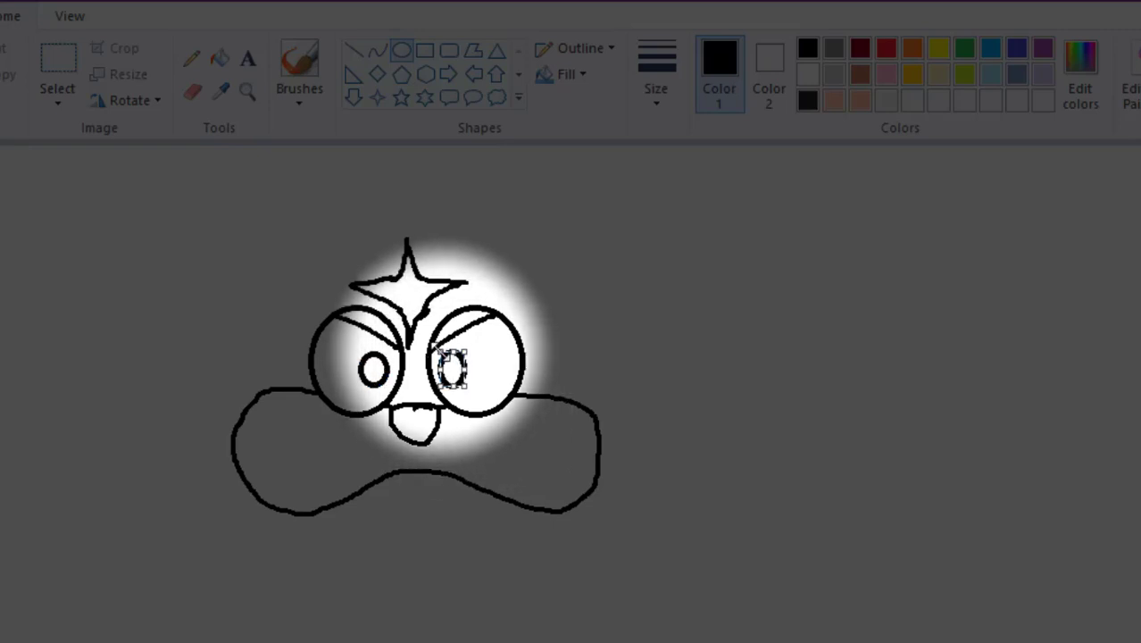
click(192, 59)
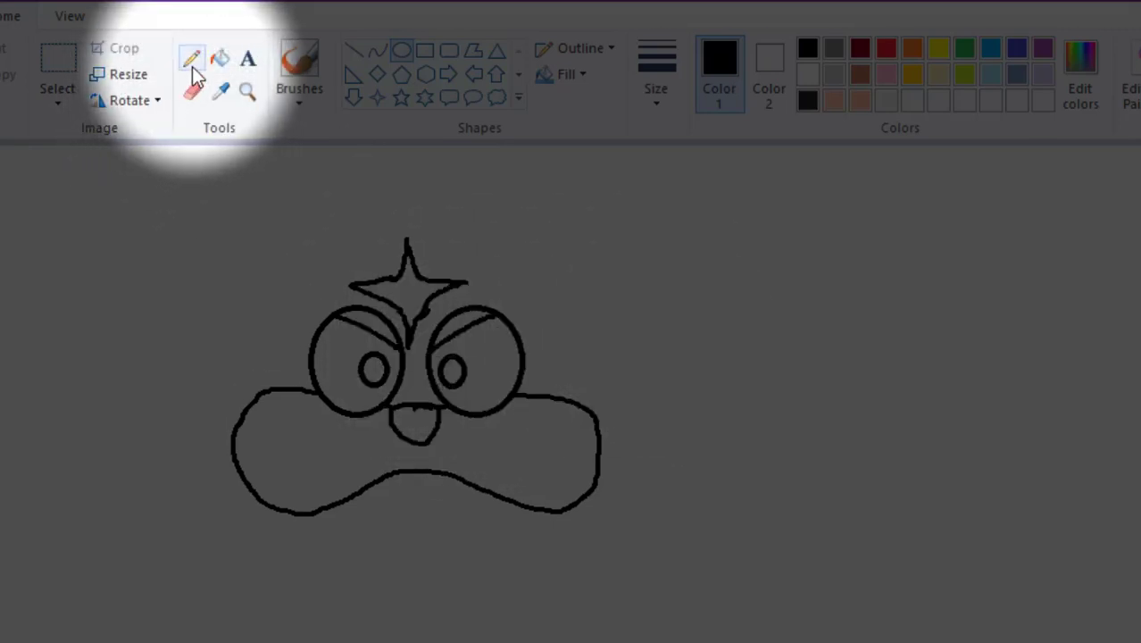
click(449, 369)
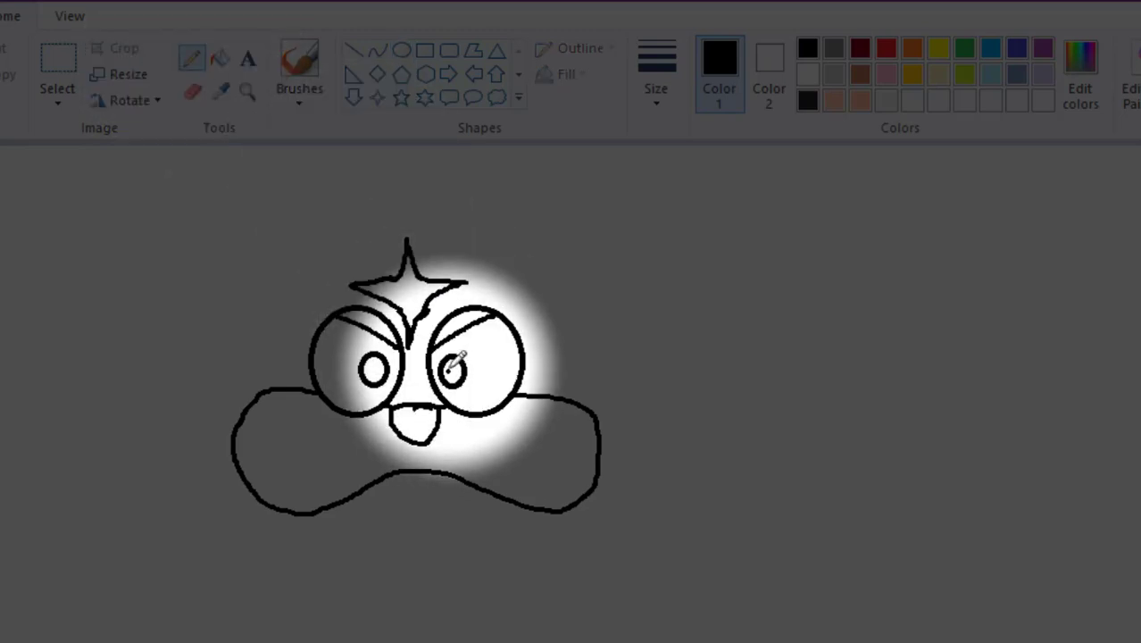
click(372, 370)
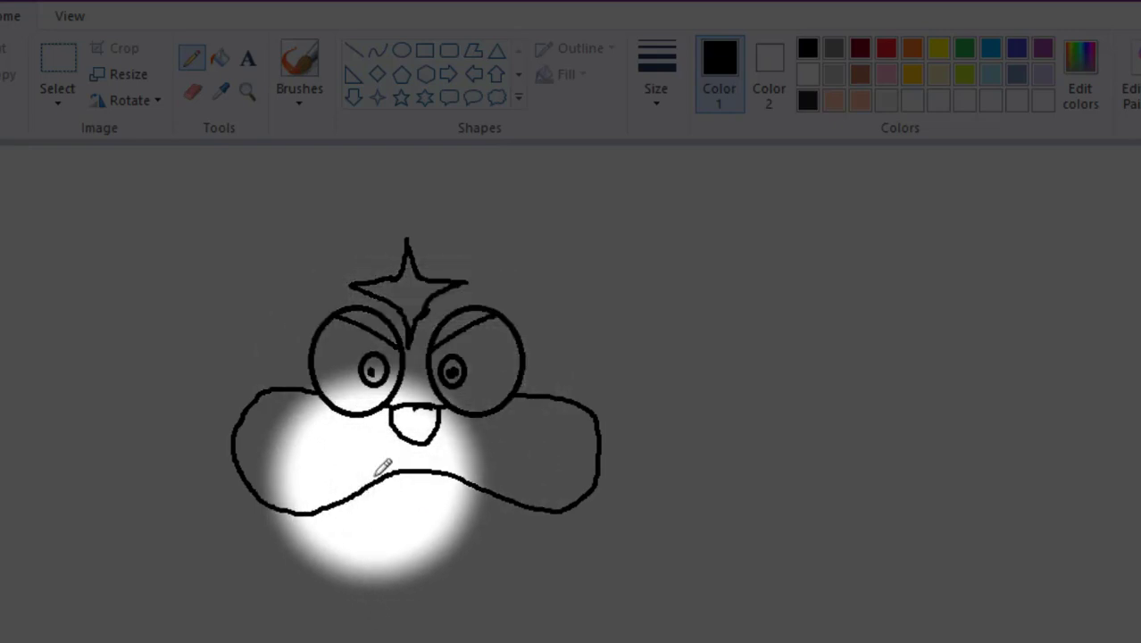
- Draw a tongue hanging from the muzzle's lower edge and a short scalloped chin line below it
mouse_move(387, 476)
mouse_down()
mouse_move(465, 553)
mouse_move(491, 545)
mouse_move(503, 492)
mouse_move(469, 503)
mouse_move(450, 479)
mouse_up()
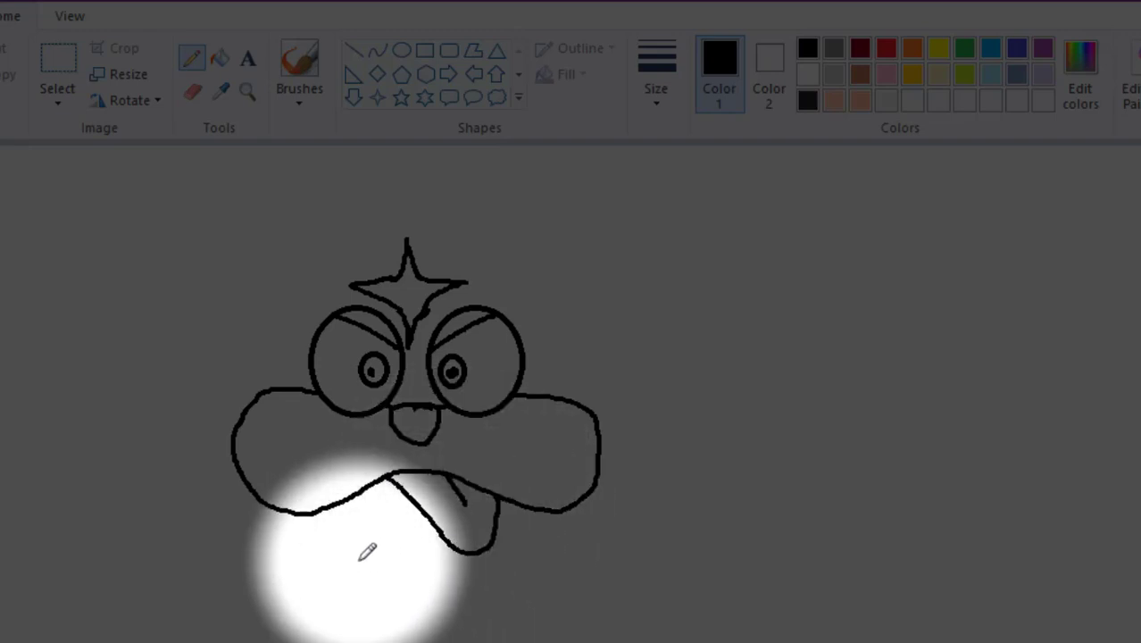
mouse_move(341, 562)
mouse_down()
mouse_move(398, 582)
mouse_move(469, 576)
mouse_move(483, 562)
mouse_up()
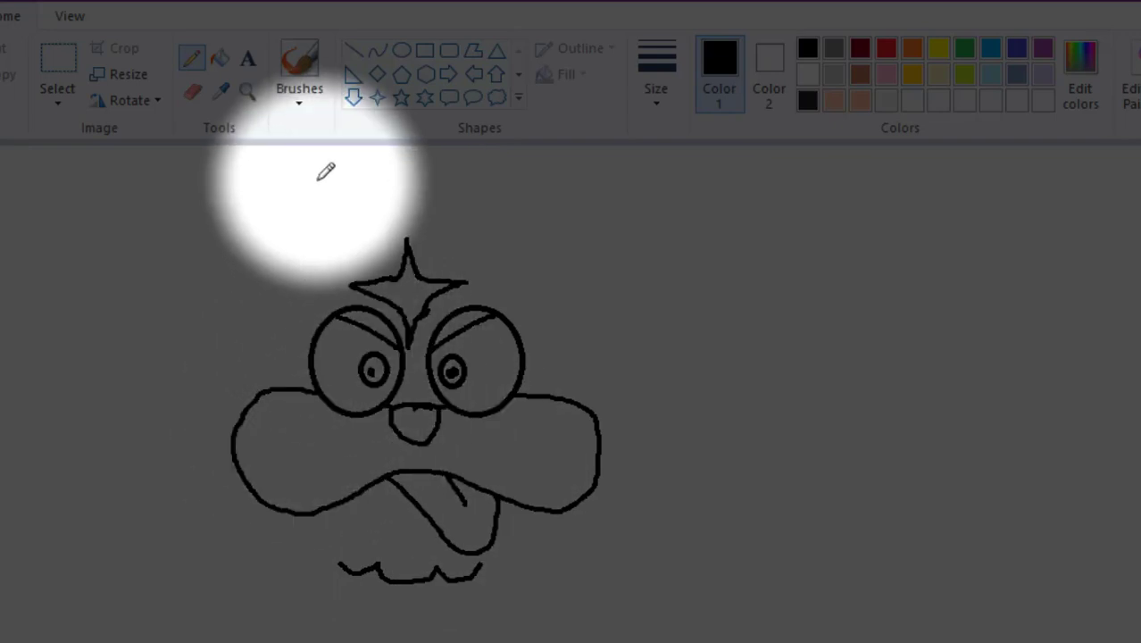
- Outline the head with a scalloped fur line from the left cheek over the top to the right cheek
mouse_move(353, 198)
mouse_down()
mouse_move(288, 214)
mouse_move(231, 259)
mouse_move(178, 406)
mouse_move(187, 504)
mouse_up()
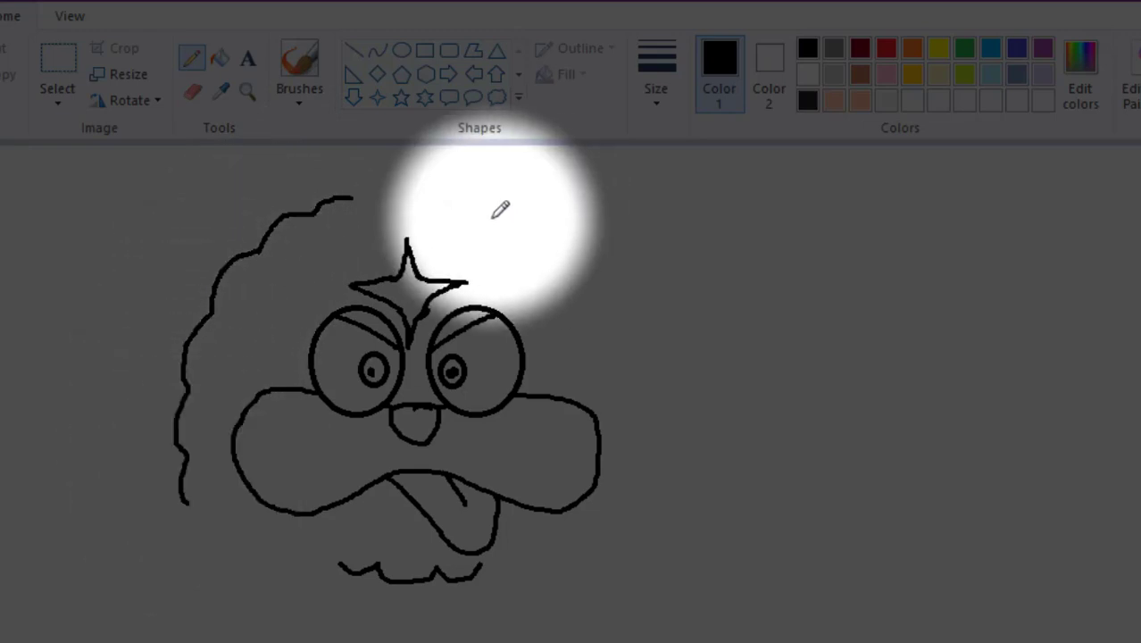
mouse_move(619, 312)
mouse_down()
mouse_move(603, 277)
mouse_move(474, 194)
mouse_move(446, 202)
mouse_move(397, 185)
mouse_move(348, 191)
mouse_up()
mouse_move(624, 330)
mouse_down()
mouse_move(640, 355)
mouse_move(632, 388)
mouse_move(645, 451)
mouse_move(632, 491)
mouse_up()
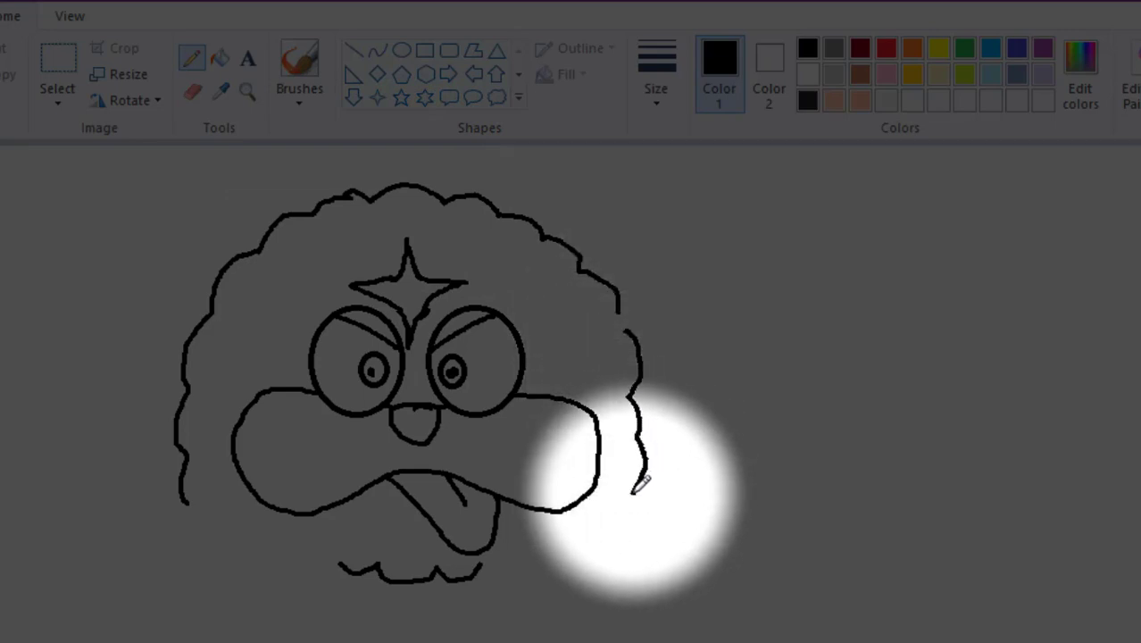
mouse_move(626, 330)
mouse_down()
mouse_move(635, 322)
mouse_move(611, 306)
mouse_up()
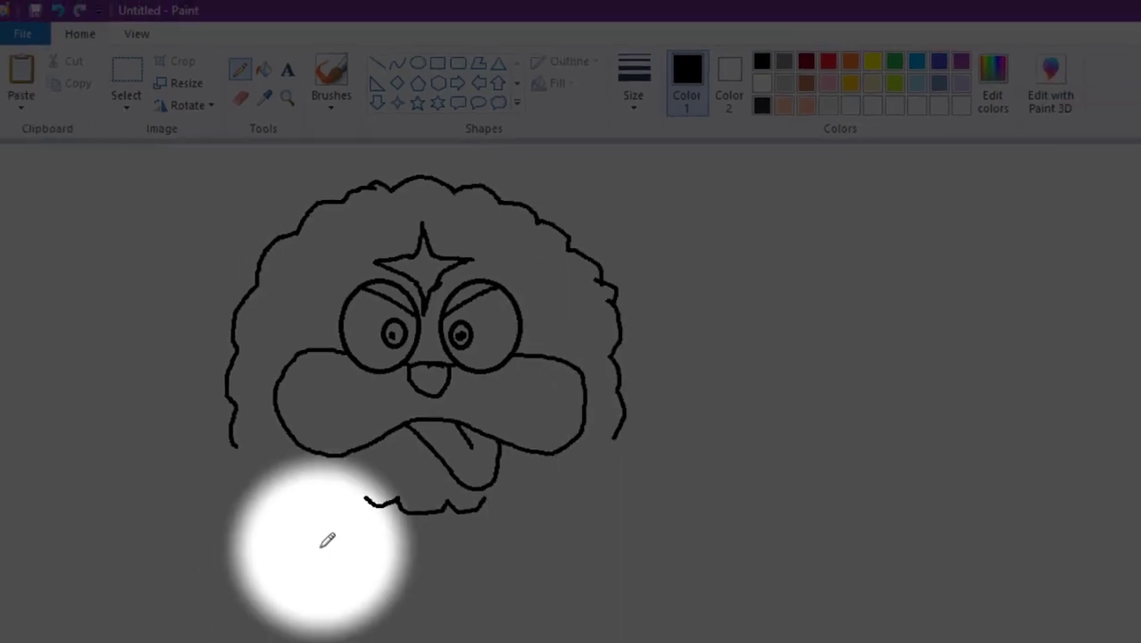
- Draw the scalloped left half of the lower body, plus the left arm with a fingered hand
mouse_move(399, 602)
mouse_down()
mouse_move(463, 593)
mouse_move(404, 601)
mouse_move(340, 641)
mouse_move(225, 627)
mouse_move(231, 593)
mouse_move(213, 562)
mouse_move(232, 497)
mouse_move(225, 468)
mouse_up()
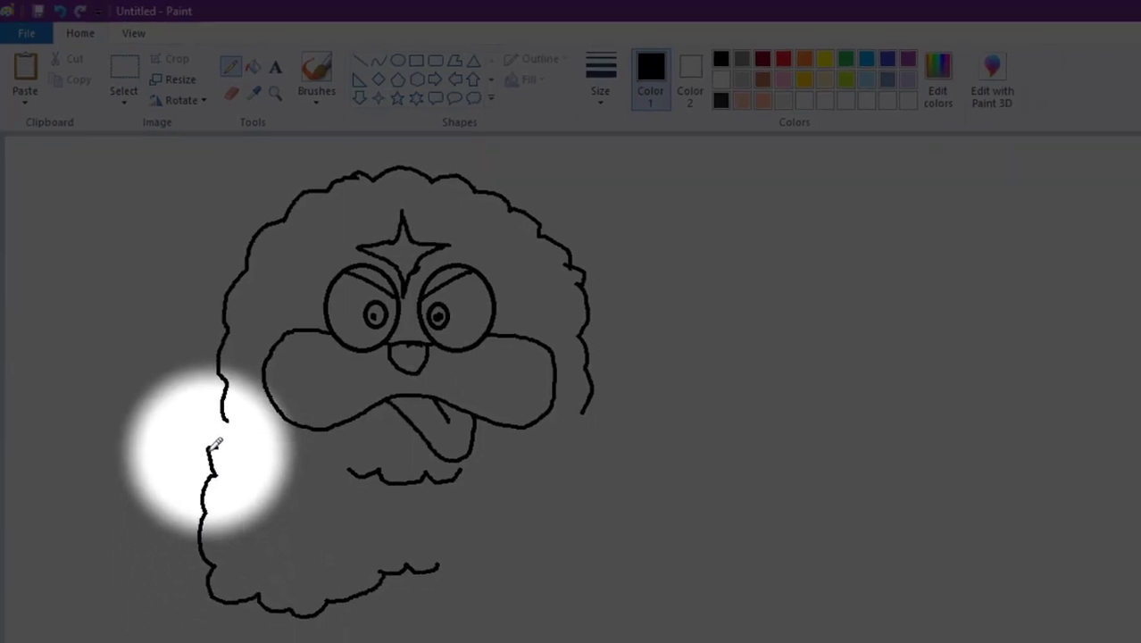
mouse_move(222, 357)
mouse_down()
mouse_move(165, 366)
mouse_move(143, 397)
mouse_move(135, 429)
mouse_move(154, 464)
mouse_move(200, 451)
mouse_up()
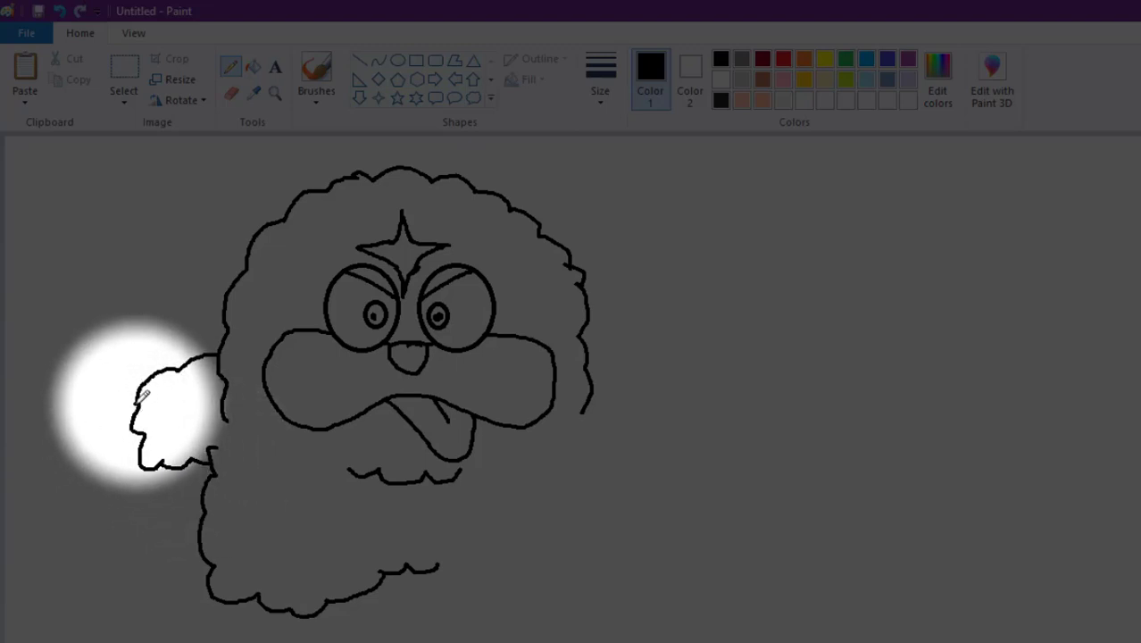
mouse_move(137, 405)
mouse_down()
mouse_move(81, 442)
mouse_move(79, 457)
mouse_move(89, 483)
mouse_move(101, 477)
mouse_move(114, 497)
mouse_move(154, 482)
mouse_up()
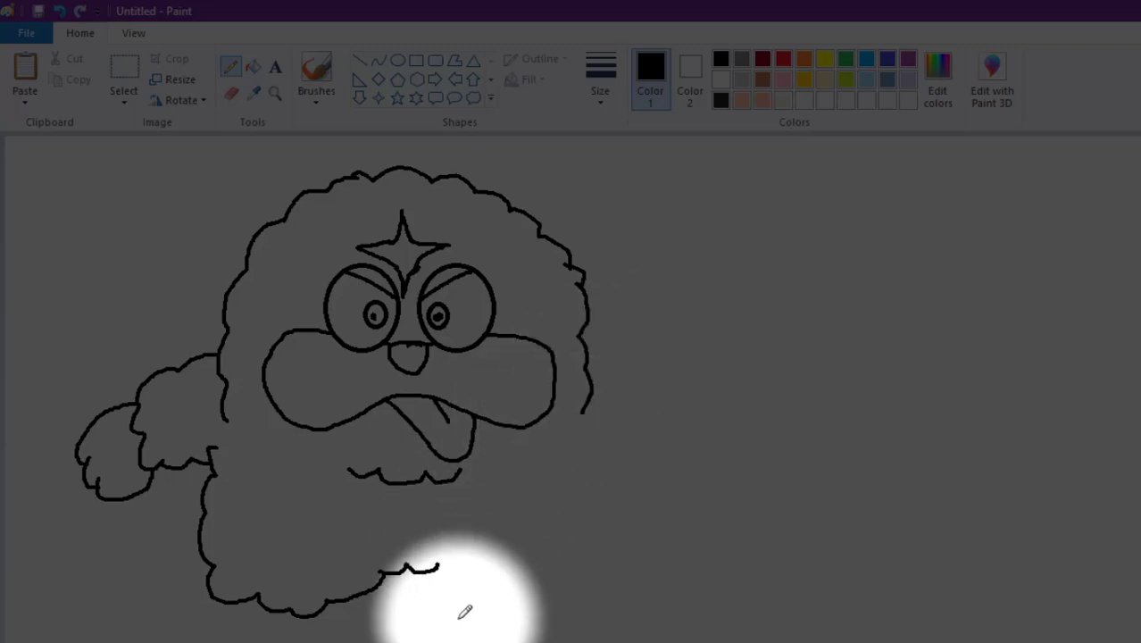
- Complete the scalloped right half of the lower body and draw the right arm with a fingered hand
mouse_move(437, 567)
mouse_down()
mouse_move(464, 564)
mouse_move(465, 587)
mouse_move(575, 602)
mouse_move(601, 568)
mouse_move(592, 555)
mouse_up()
mouse_move(581, 412)
mouse_down()
mouse_move(605, 516)
mouse_move(597, 558)
mouse_up()
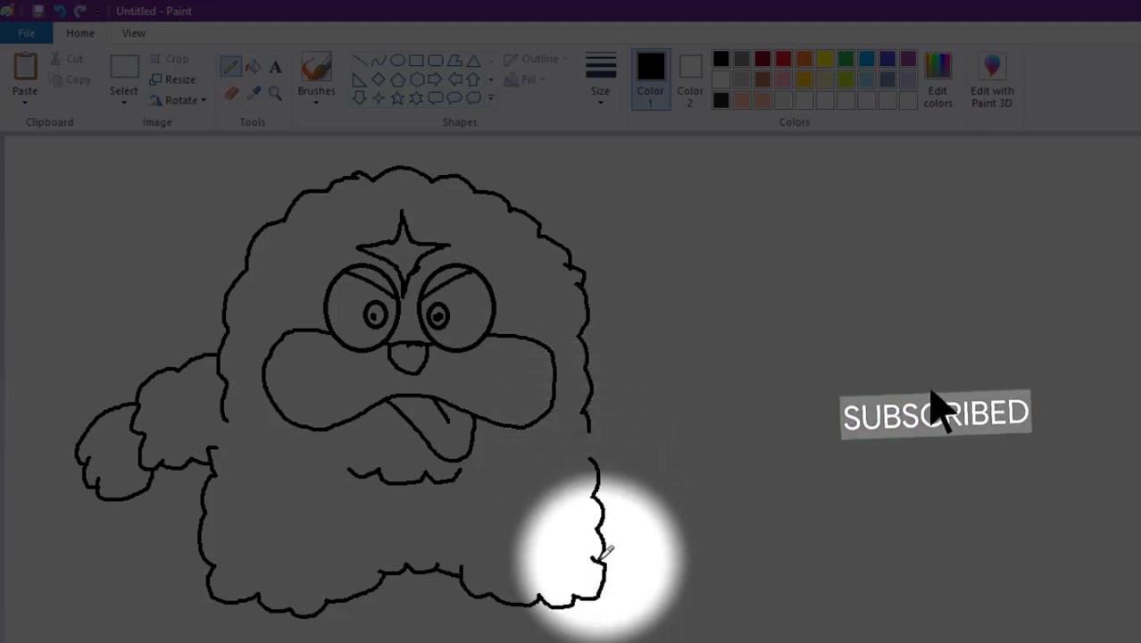
drag(590, 359, 620, 390)
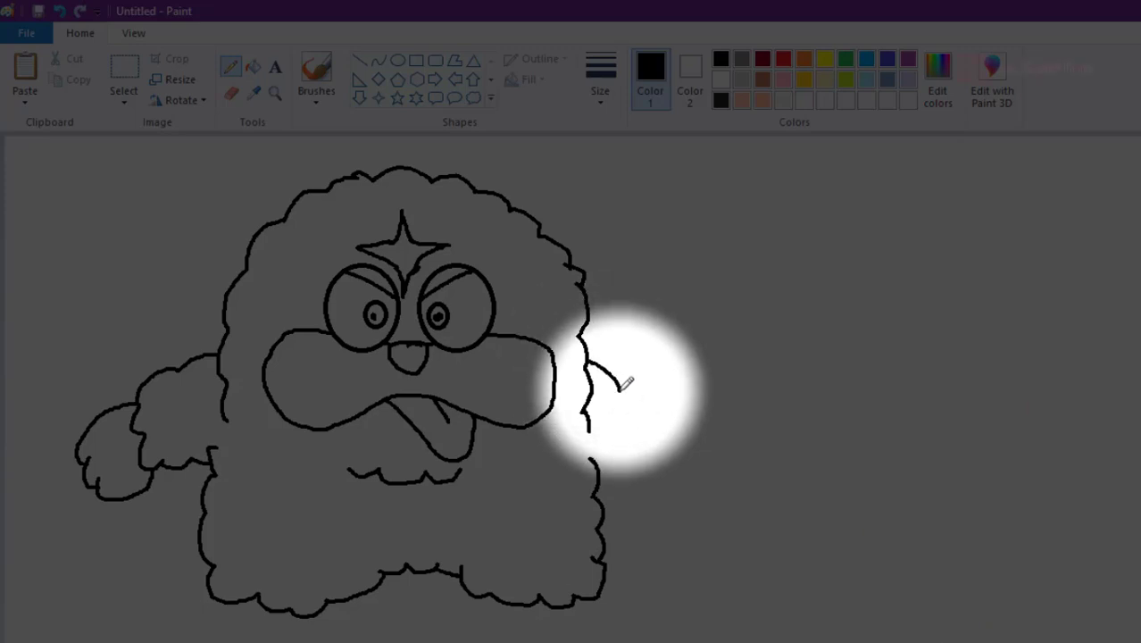
drag(592, 462, 659, 471)
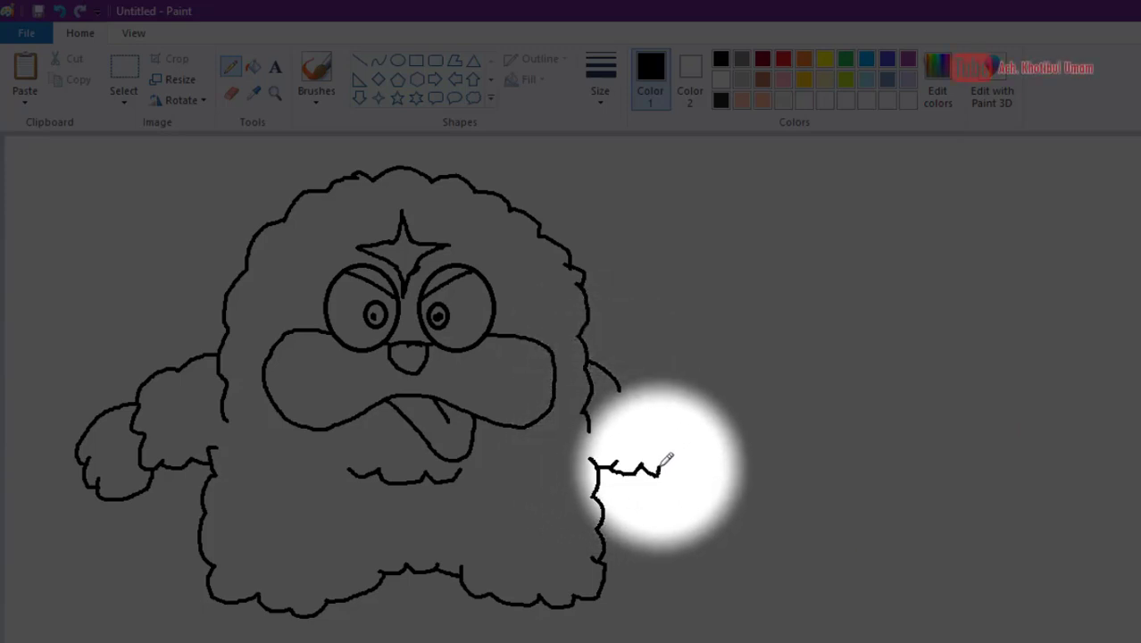
mouse_move(621, 388)
mouse_down()
mouse_move(651, 423)
mouse_move(677, 429)
mouse_move(683, 462)
mouse_move(665, 479)
mouse_move(640, 462)
mouse_move(617, 467)
mouse_move(610, 493)
mouse_move(661, 507)
mouse_up()
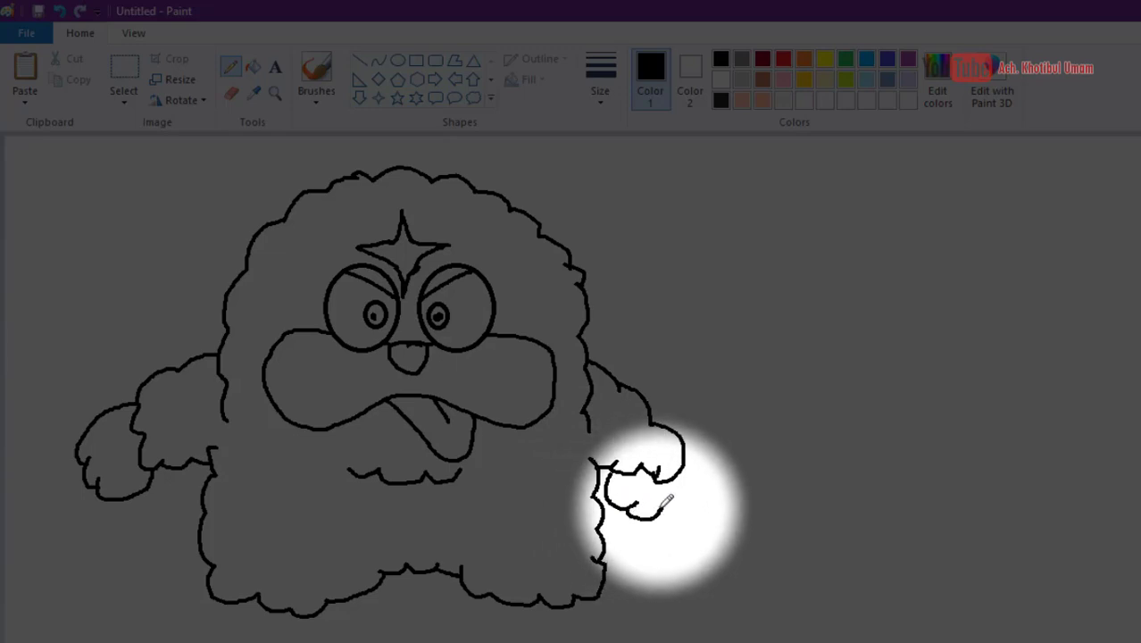
mouse_move(687, 438)
mouse_down()
mouse_move(692, 505)
mouse_move(661, 516)
mouse_up()
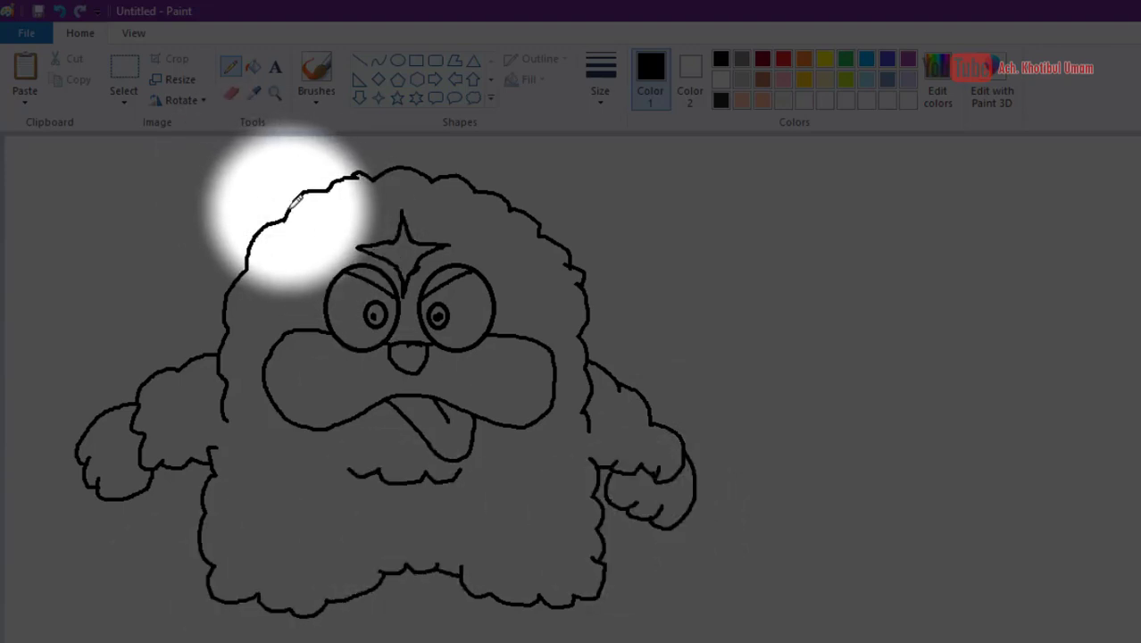
- Draw a pointed ear with a small inner triangle on each side of the head's top
mouse_move(287, 206)
mouse_down()
mouse_move(301, 162)
mouse_move(344, 175)
mouse_up()
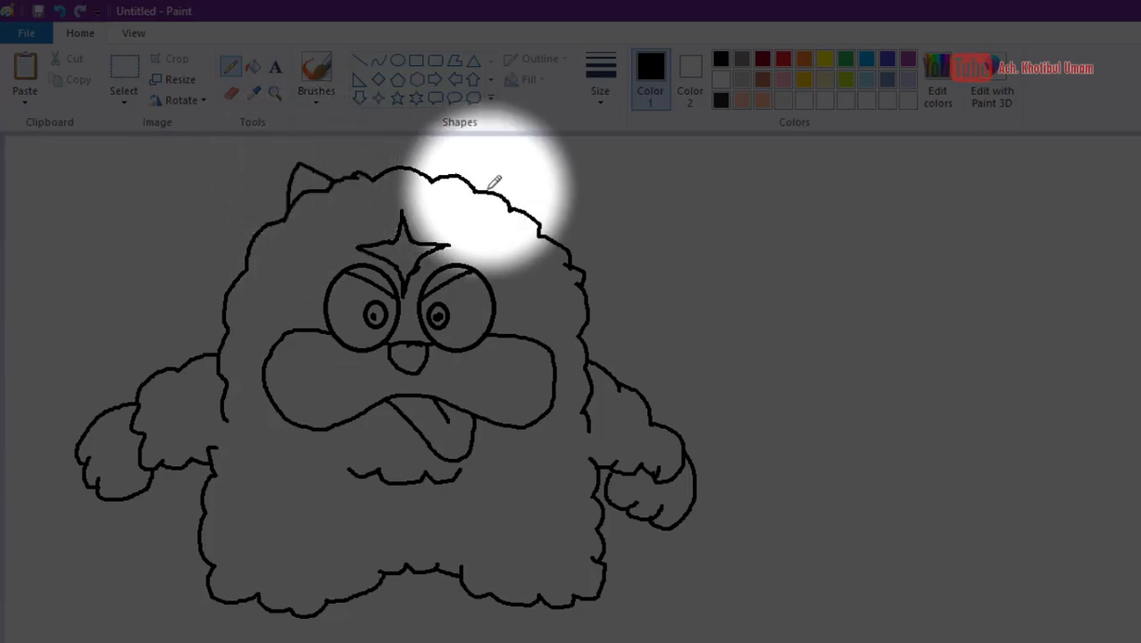
mouse_move(471, 185)
mouse_down()
mouse_move(522, 167)
mouse_move(534, 202)
mouse_move(516, 198)
mouse_up()
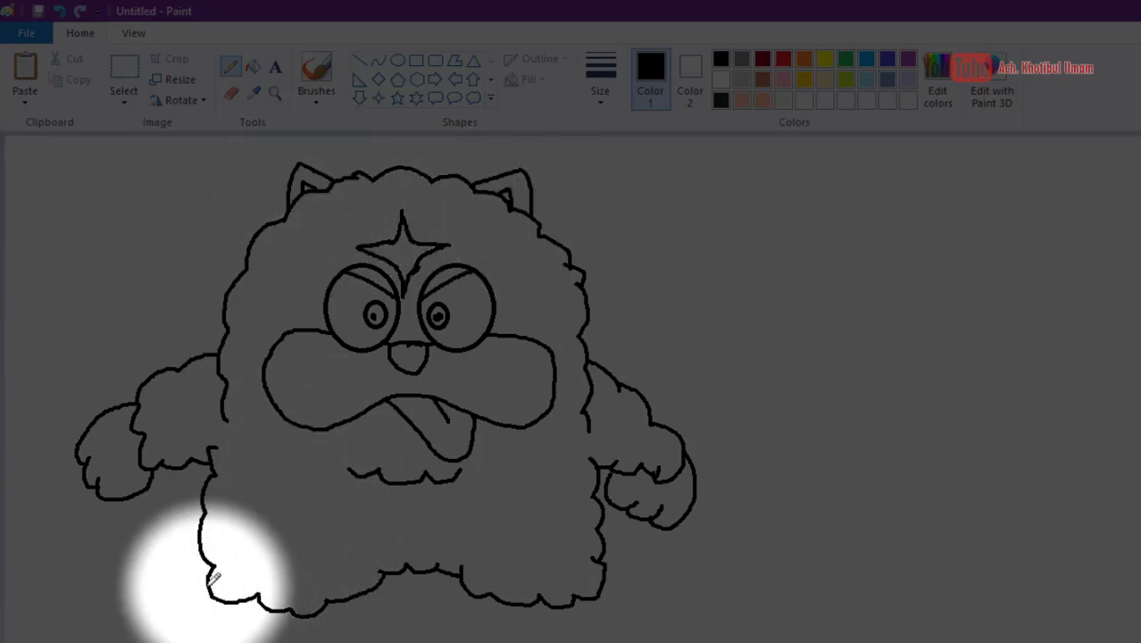
- Draw the left and right feet with rounded toes beneath the lower body
drag(207, 581, 138, 612)
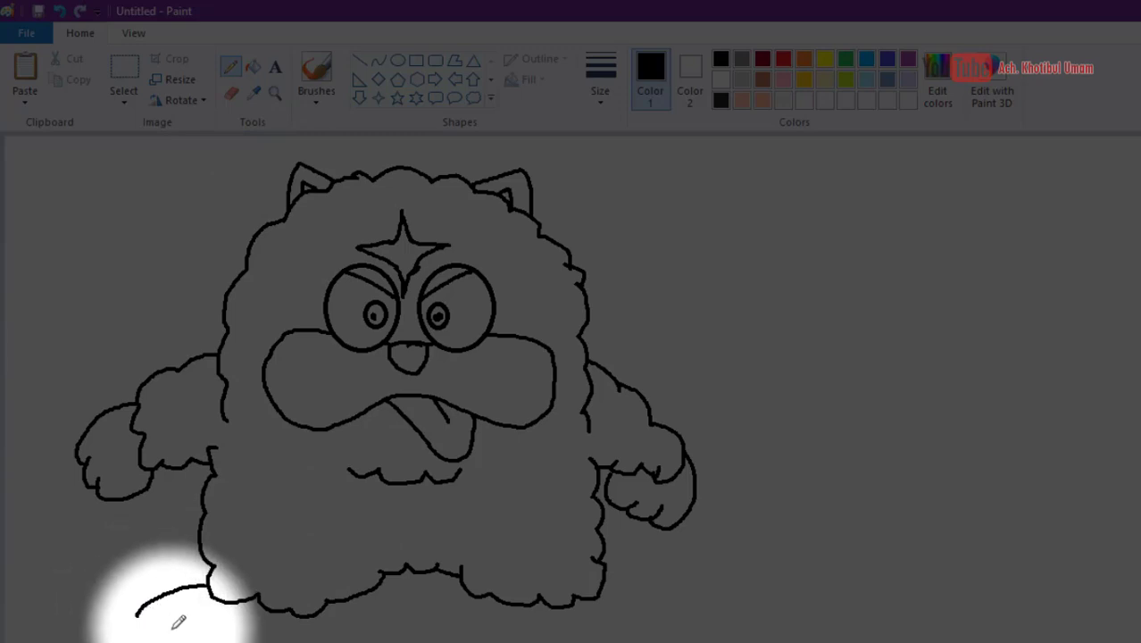
mouse_move(252, 627)
mouse_down()
mouse_move(198, 636)
mouse_move(204, 615)
mouse_move(182, 638)
mouse_move(169, 631)
mouse_move(171, 615)
mouse_move(147, 607)
mouse_move(168, 631)
mouse_up()
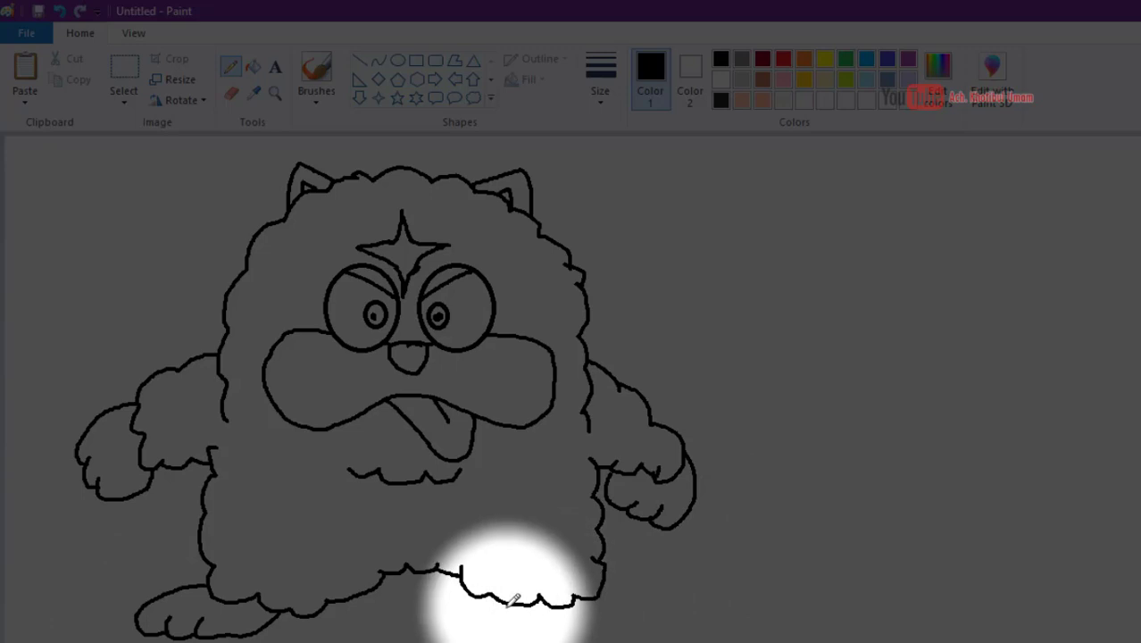
mouse_move(516, 603)
mouse_down()
mouse_move(536, 622)
mouse_move(591, 634)
mouse_move(608, 614)
mouse_move(606, 627)
mouse_move(637, 626)
mouse_move(637, 611)
mouse_up()
mouse_move(598, 566)
mouse_down()
mouse_move(638, 567)
mouse_move(662, 588)
mouse_move(649, 616)
mouse_up()
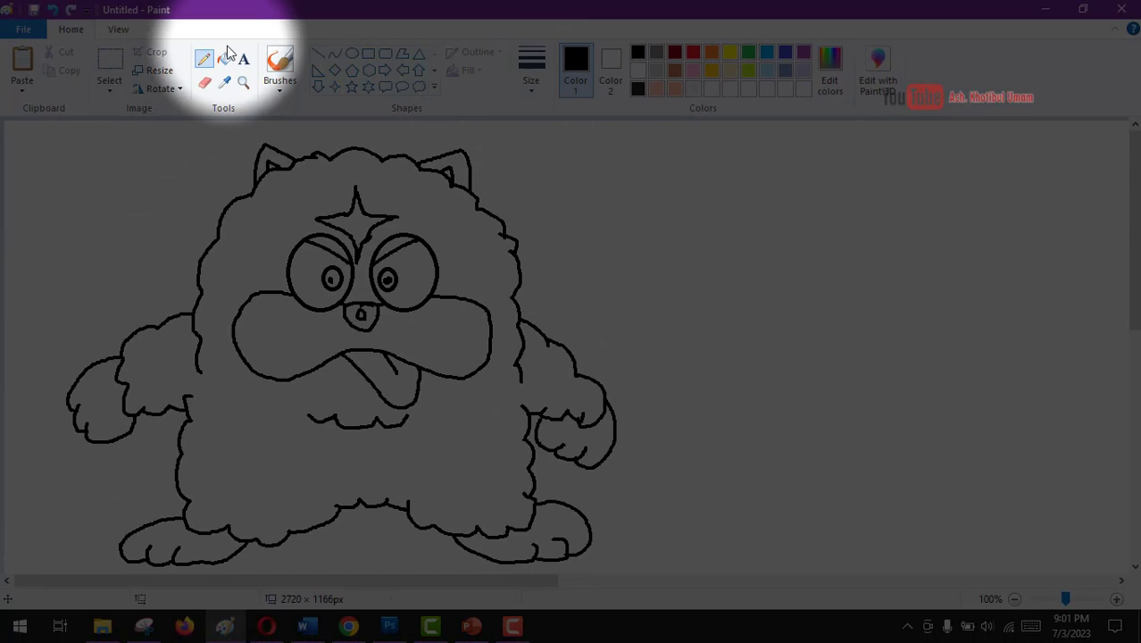
- Mix a custom yellow of Red 255, Green 255, Blue 70 and fill the creature's body and arms with it
click(729, 53)
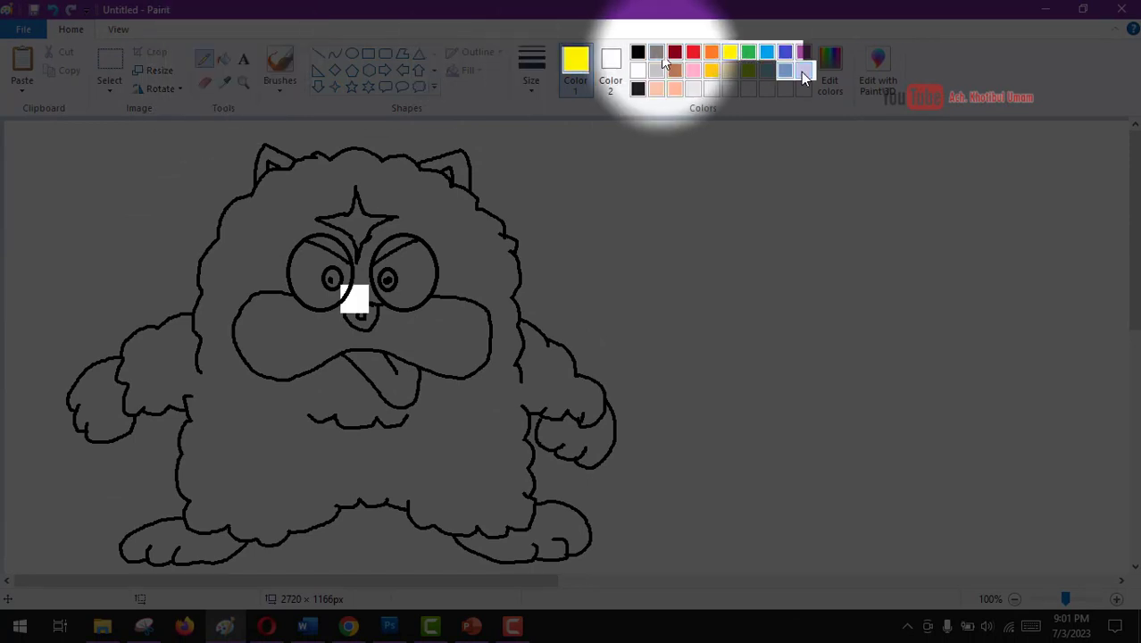
click(802, 72)
click(729, 52)
click(829, 75)
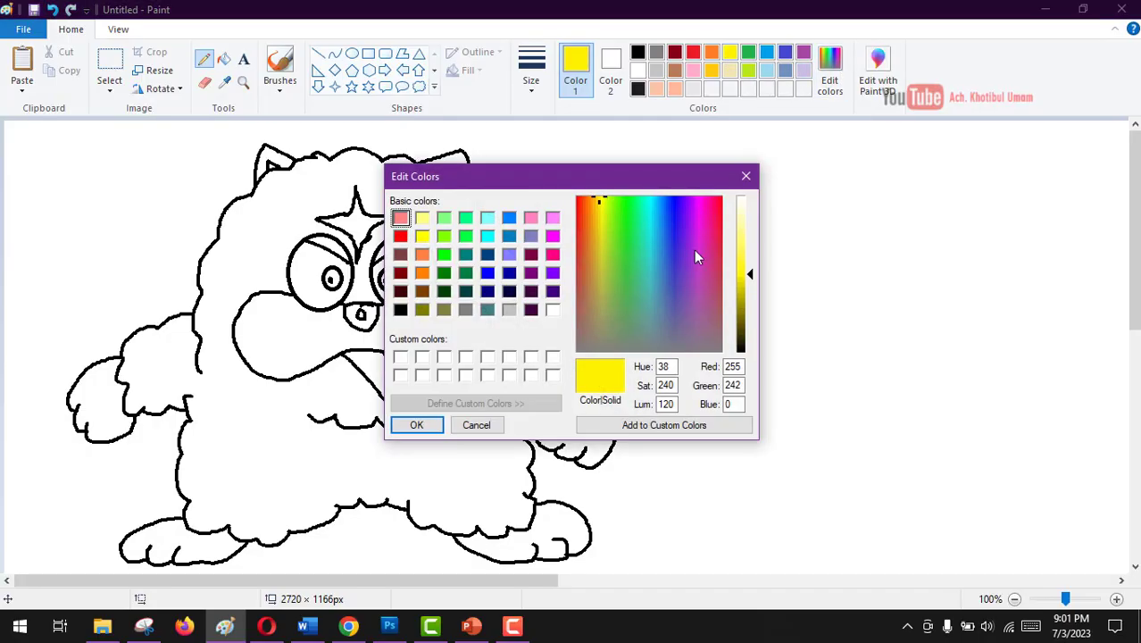
click(423, 236)
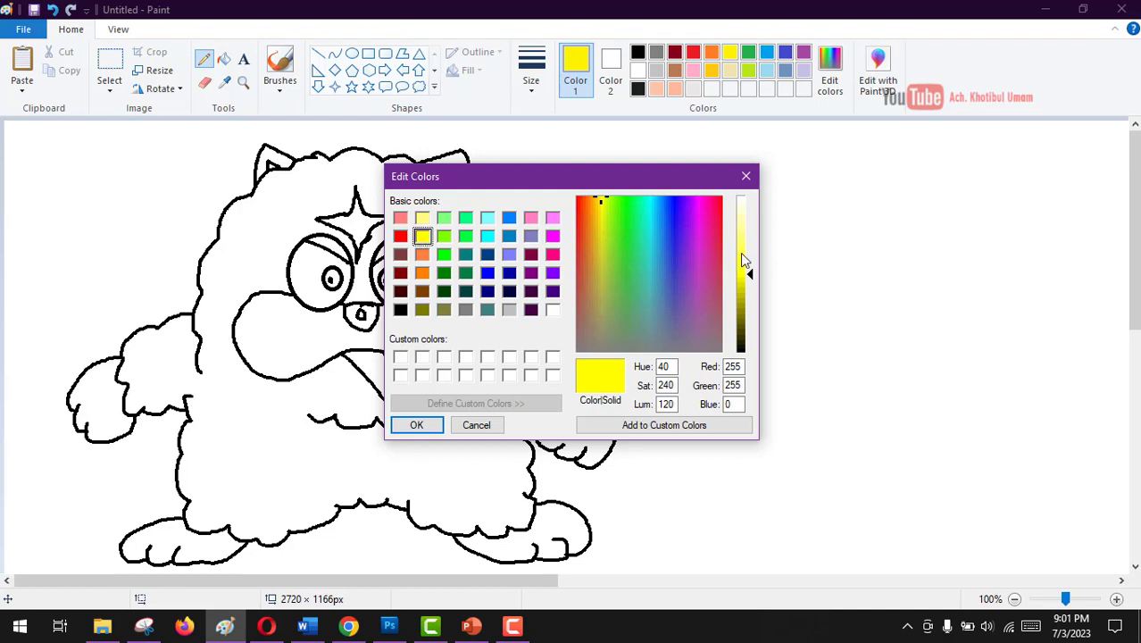
click(744, 260)
click(437, 424)
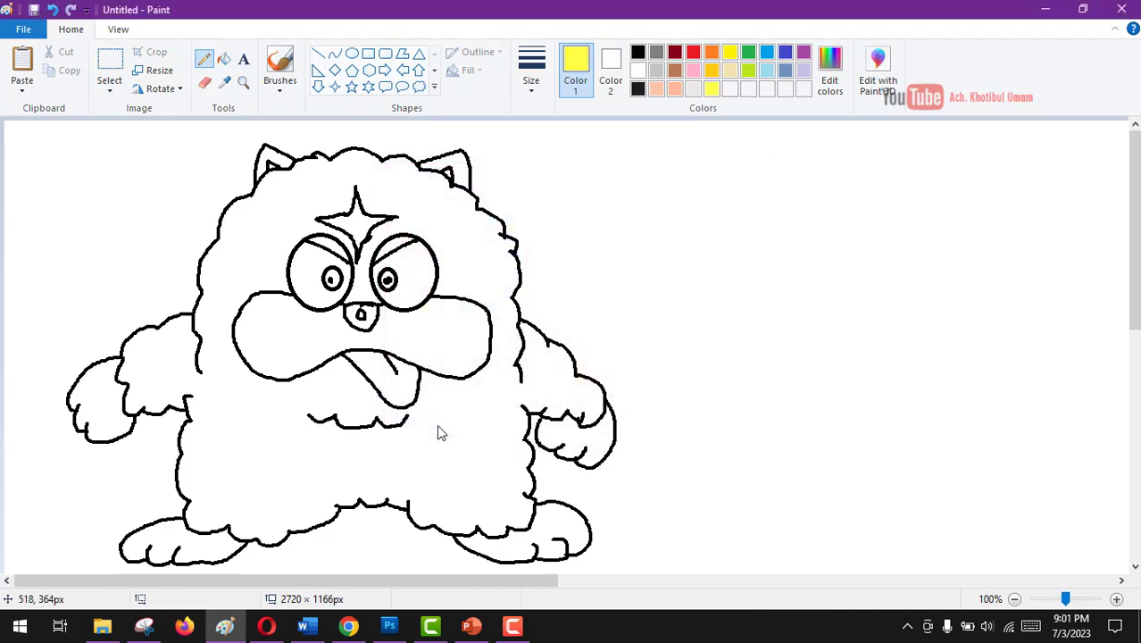
click(224, 61)
click(246, 219)
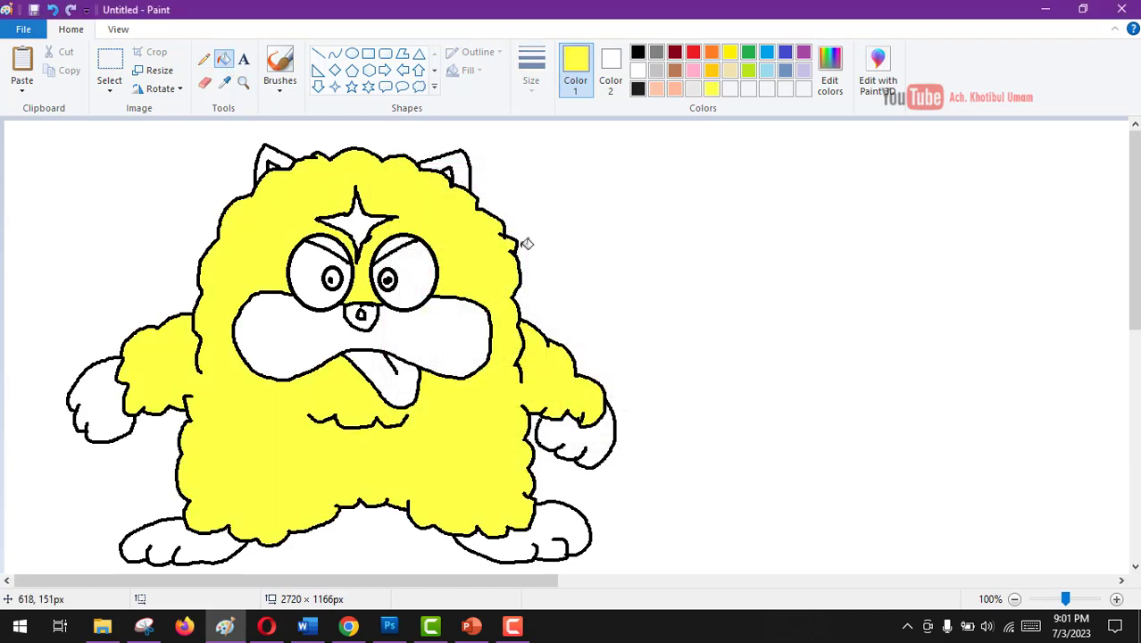
- Lighten the custom yellow to luminosity 190, giving Red 255, Green 255, Blue 149, as the drawing colour
click(829, 72)
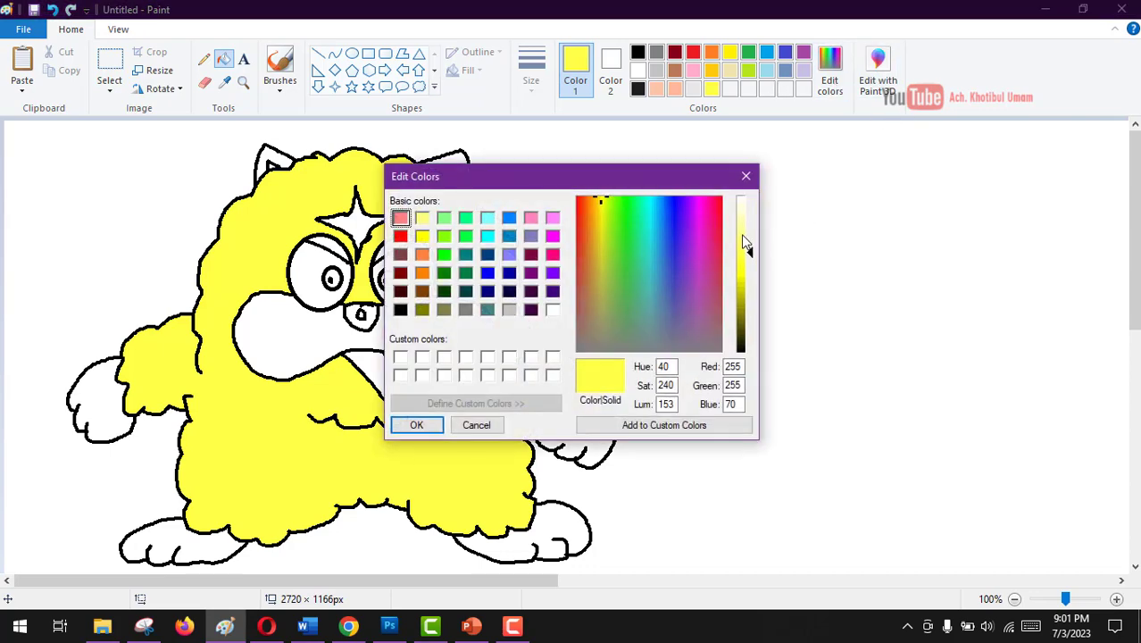
click(744, 241)
click(744, 229)
click(436, 425)
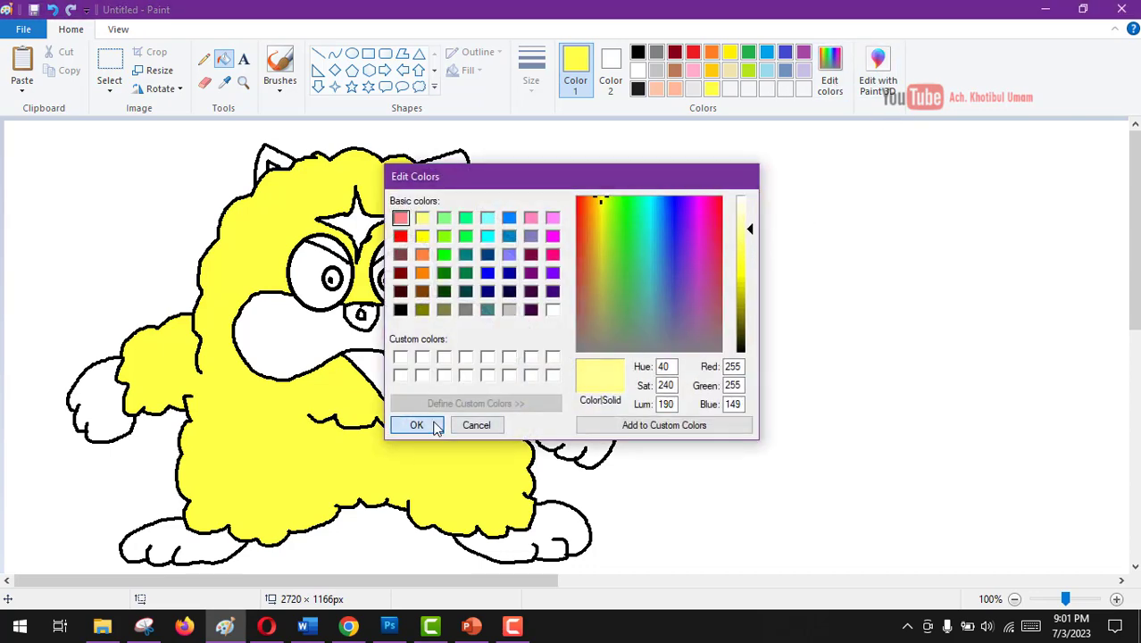
- Fill both hands and both feet of the monster with the light custom yellow
click(607, 434)
click(525, 541)
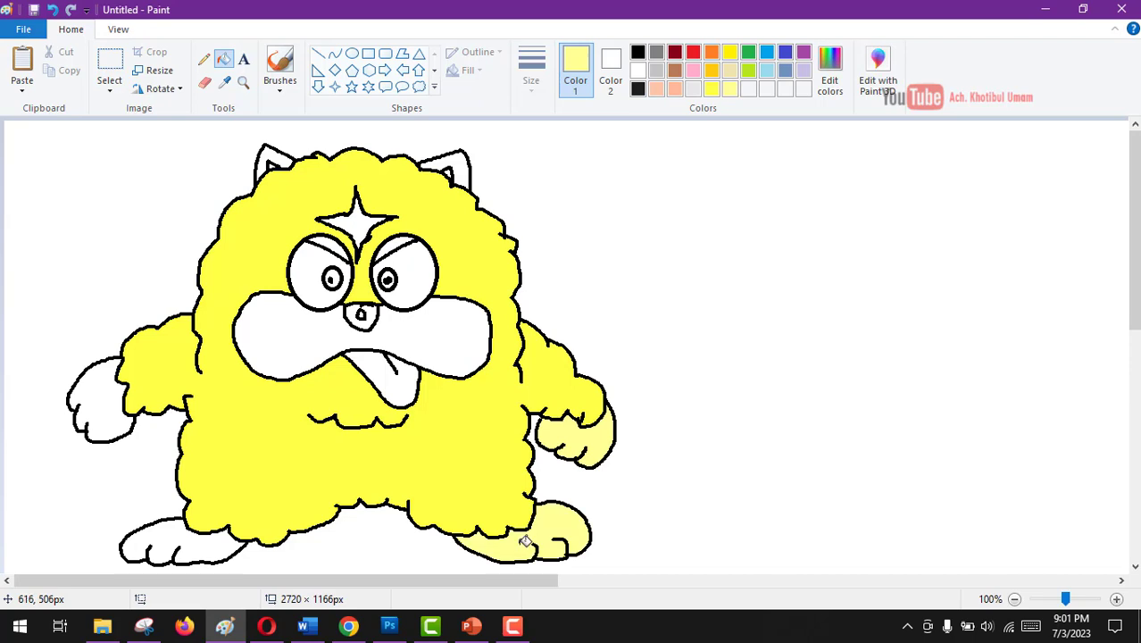
click(160, 541)
click(108, 373)
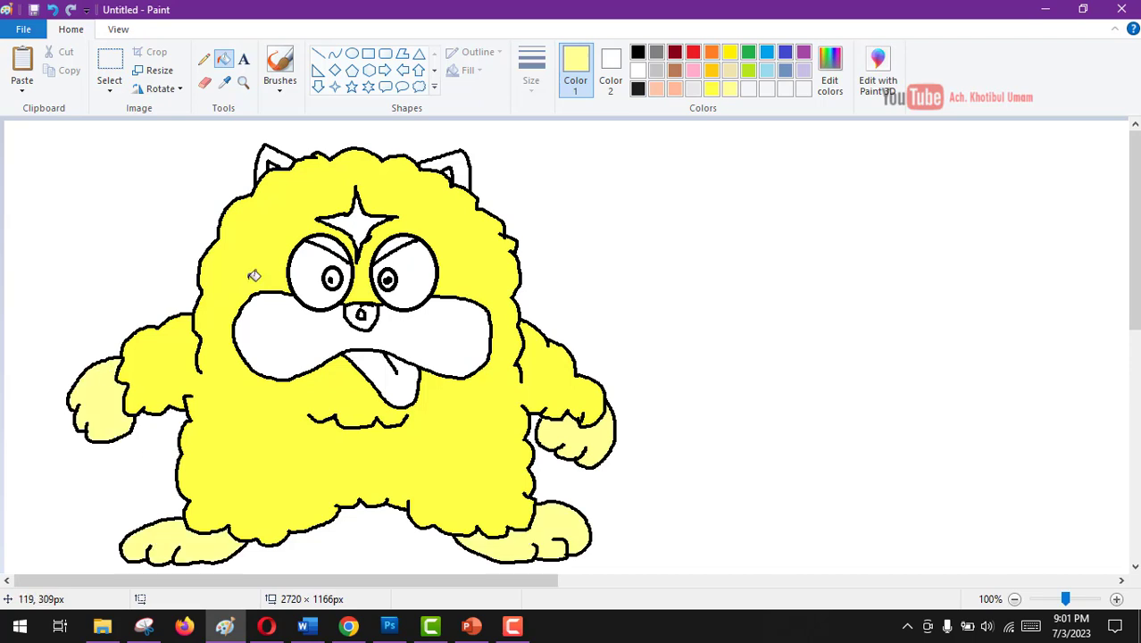
- Darken the dark red to luminosity 52 (Red 111, Green 0, Blue 17) and fill the outer part of both ears with it
click(675, 52)
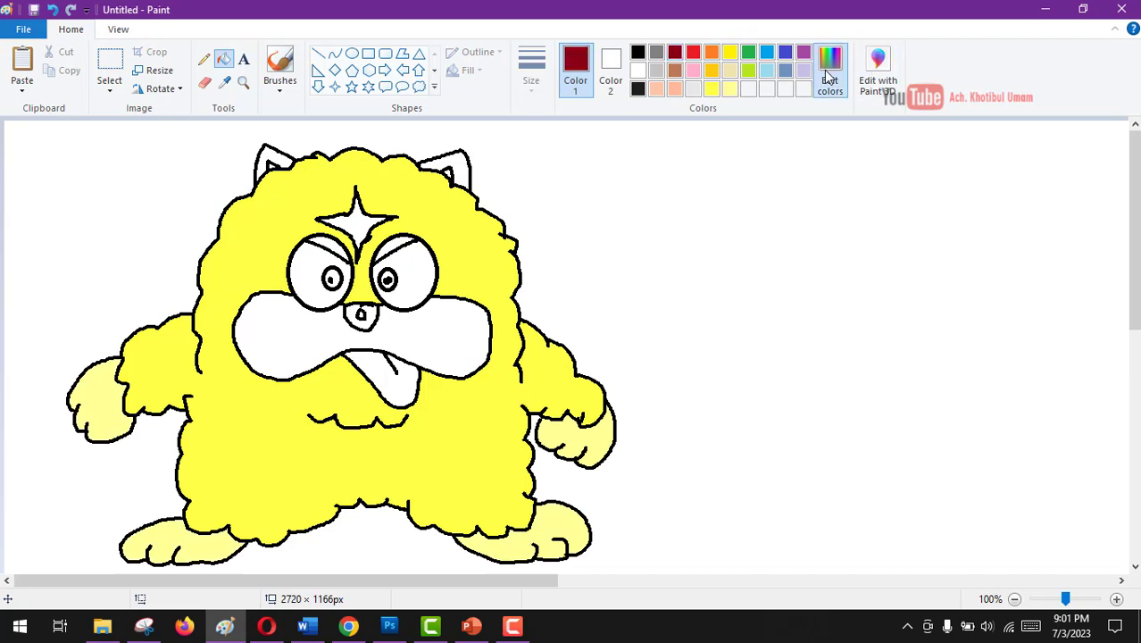
click(830, 70)
drag(747, 309, 747, 323)
click(441, 424)
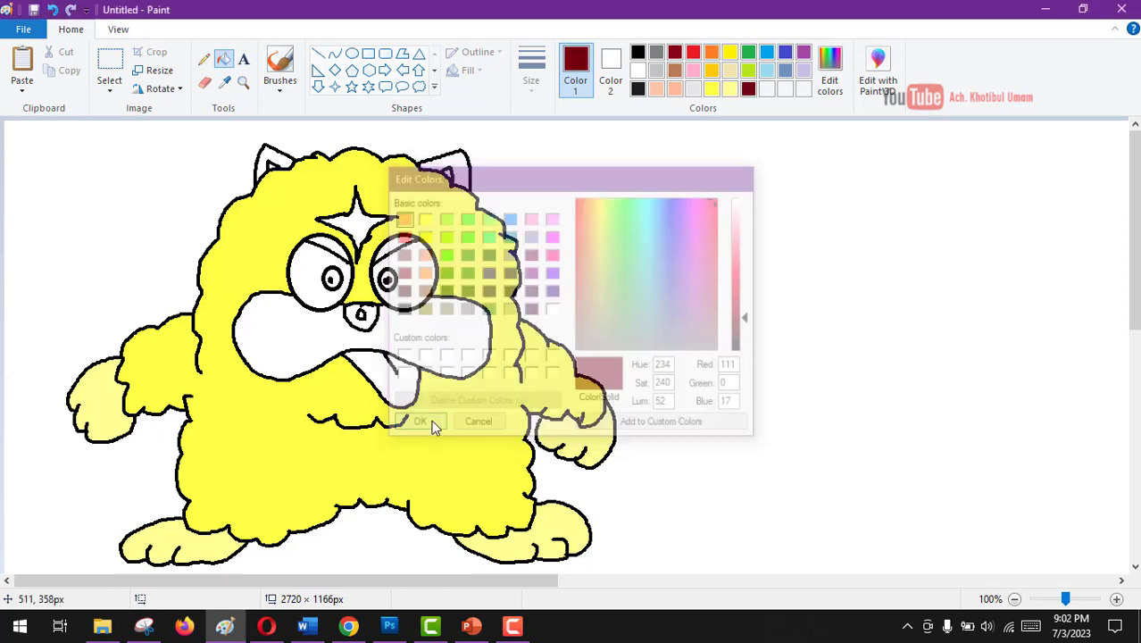
click(464, 172)
click(279, 154)
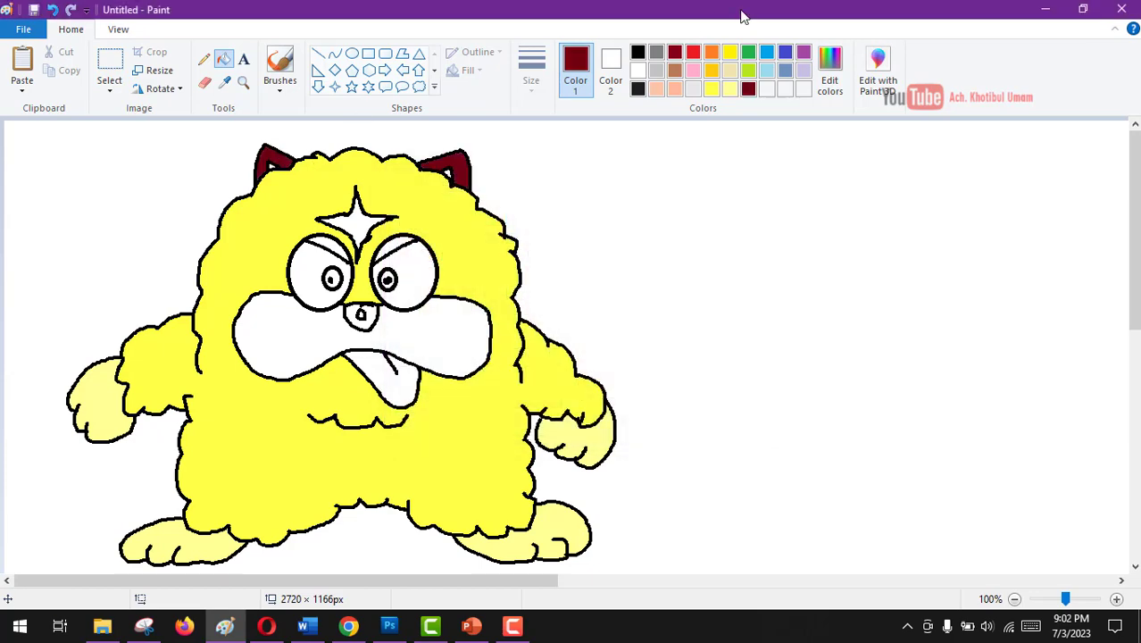
- Darken the palette orange to a reddish brown and fill the inner ear triangles and the muzzle with it
click(712, 53)
click(829, 69)
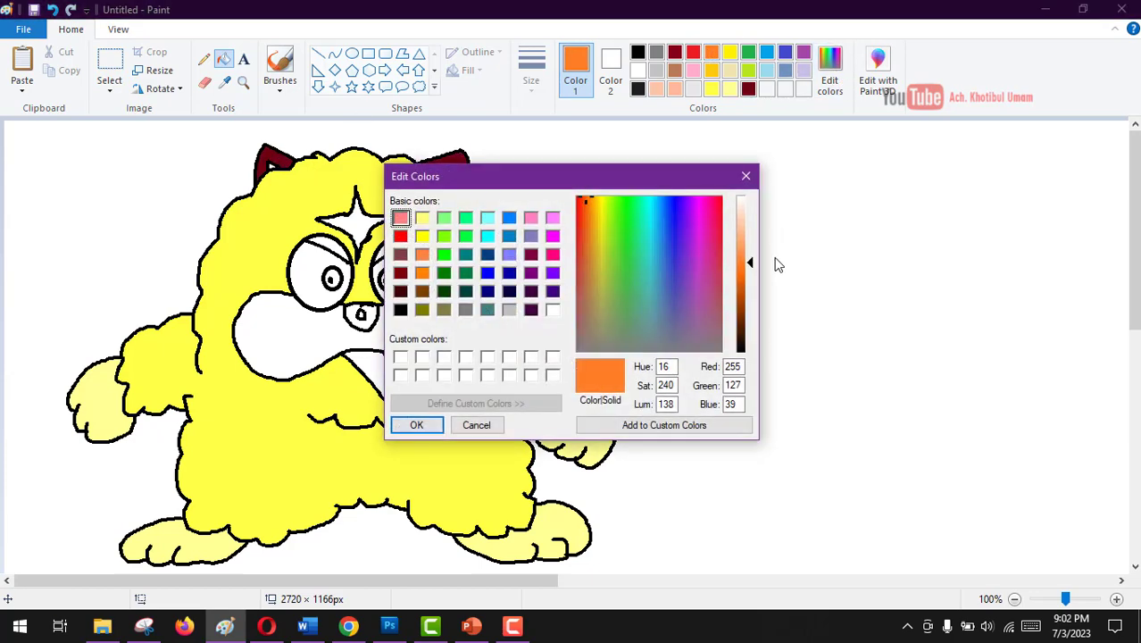
click(748, 309)
click(416, 424)
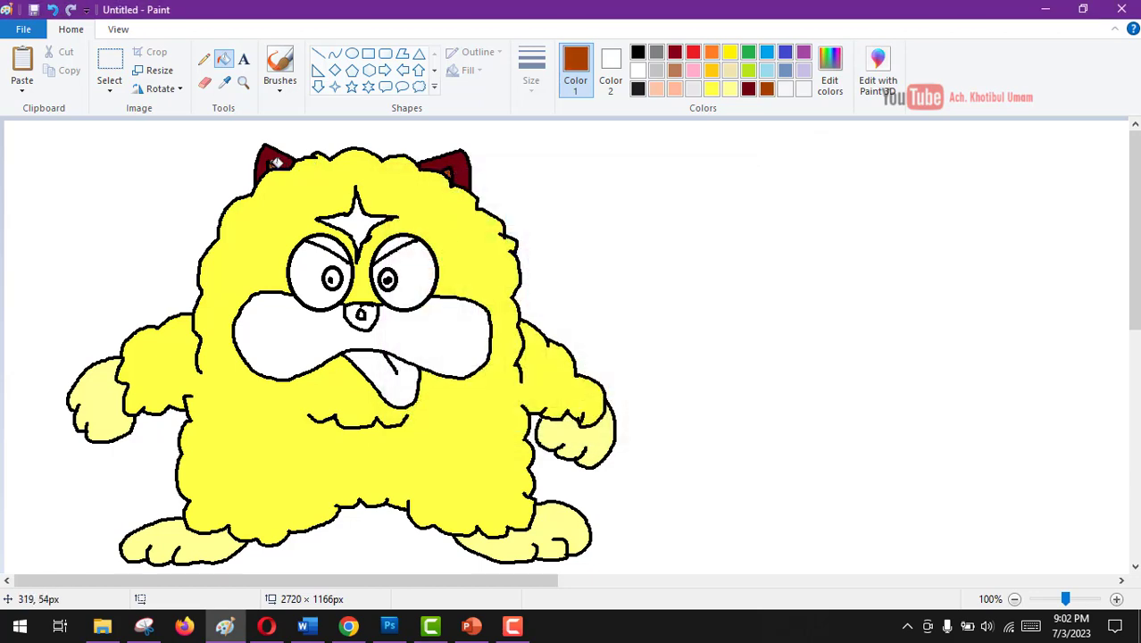
click(326, 341)
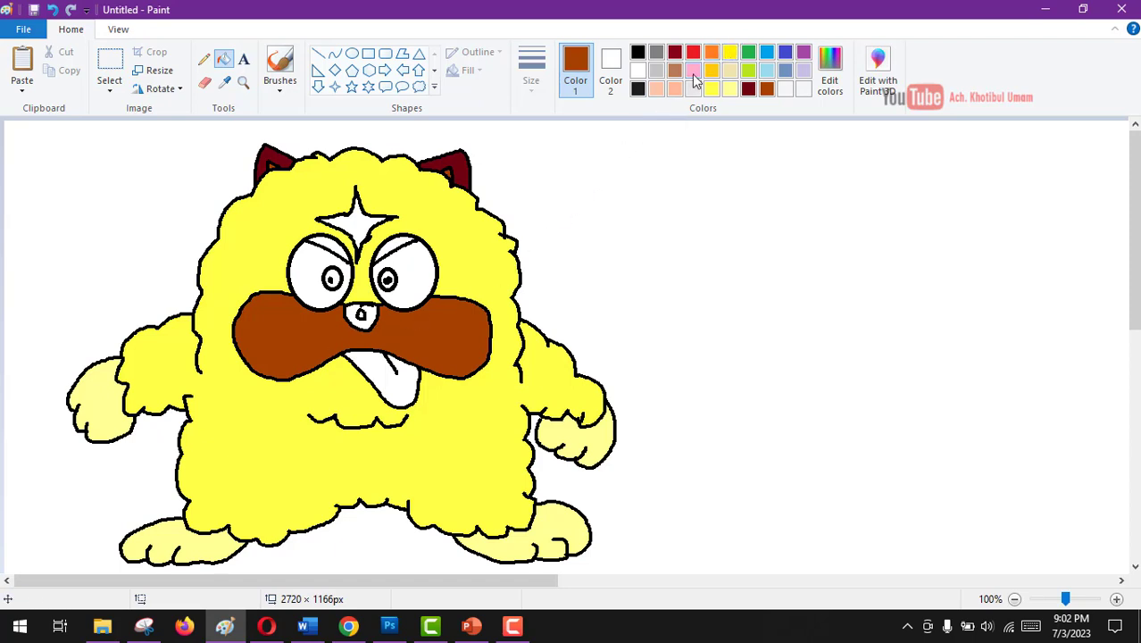
- Fill the pupils with black and the nose with the custom dark red, leaving the nose's small highlight white
click(637, 53)
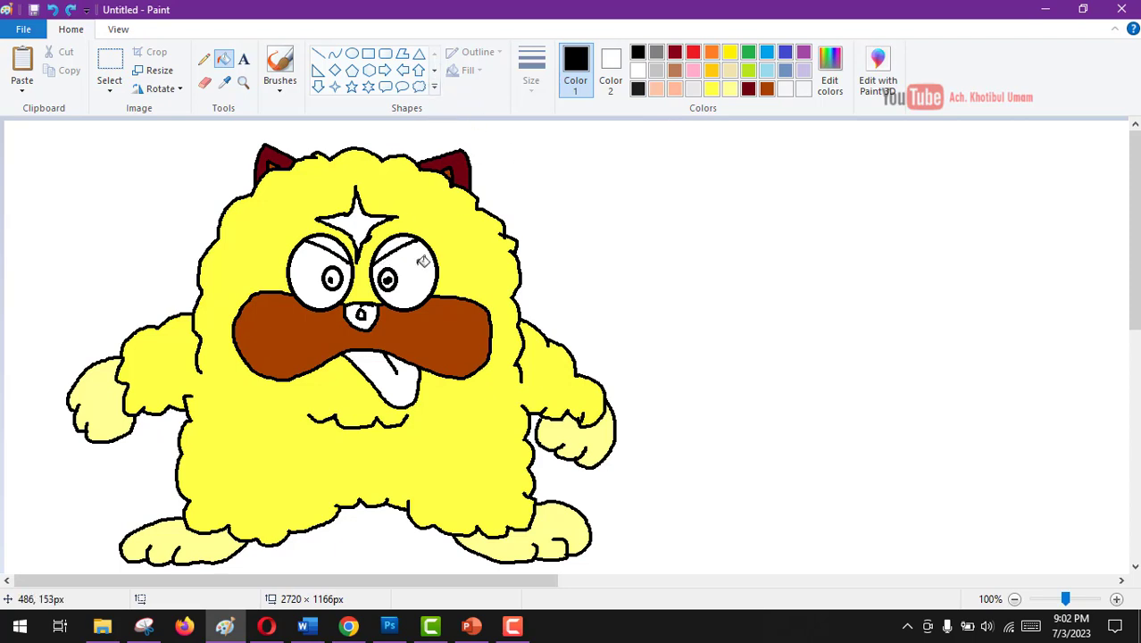
click(387, 279)
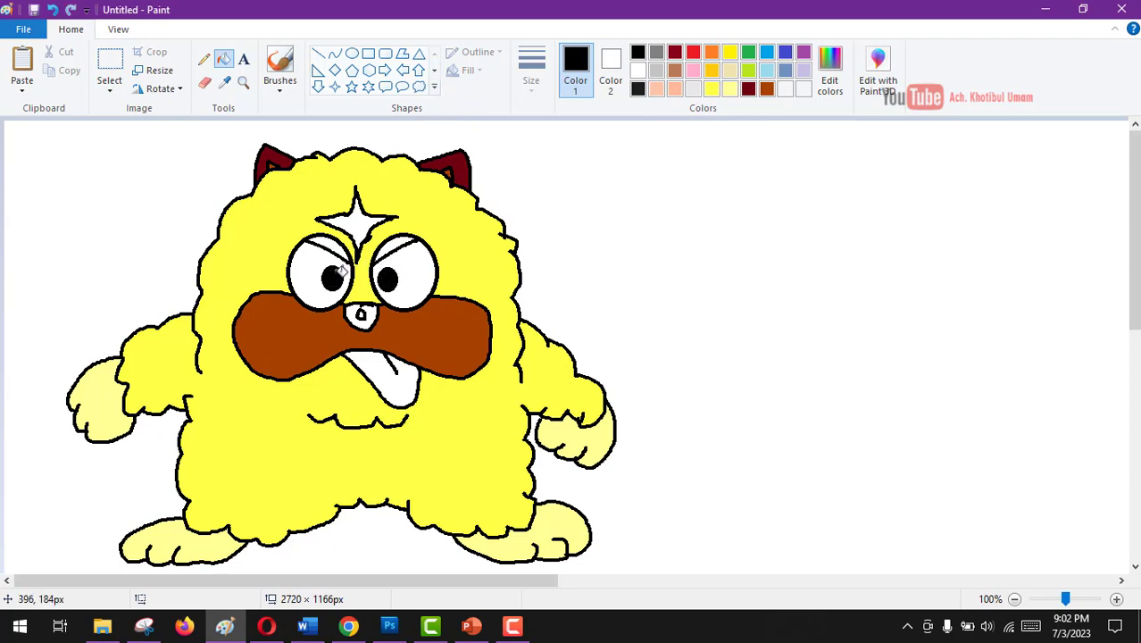
click(749, 90)
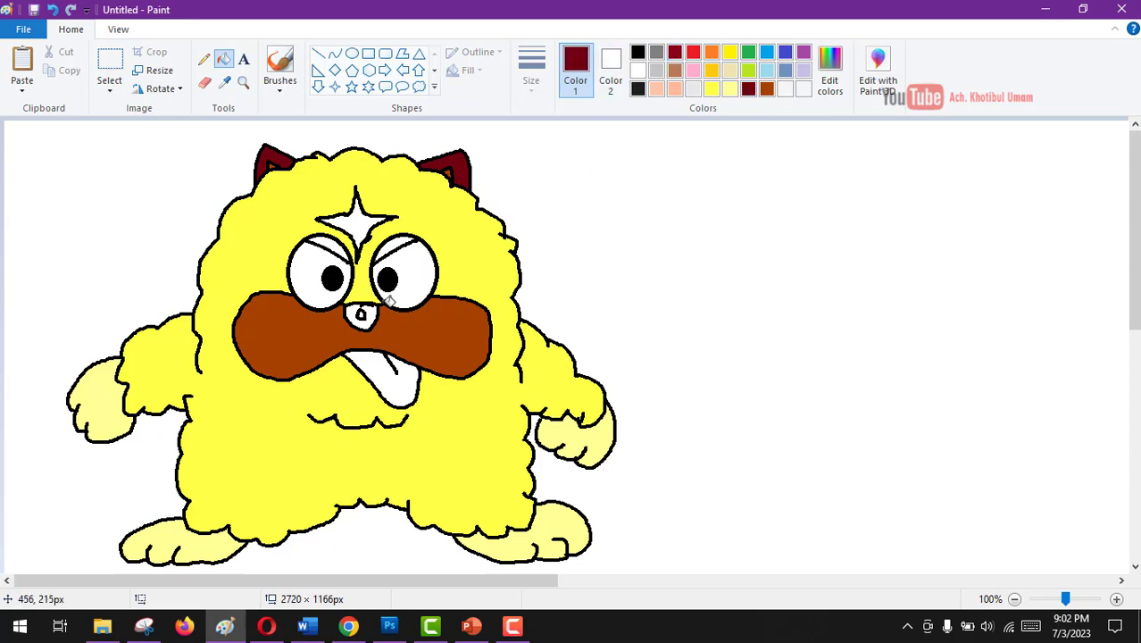
click(364, 314)
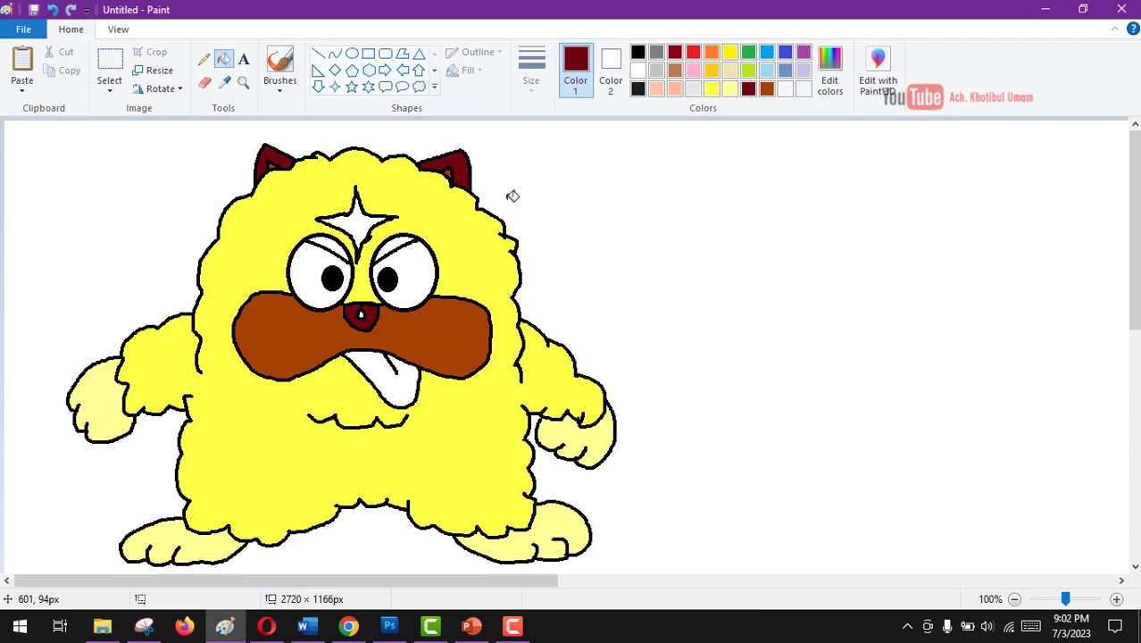
- Fill the tongue with the custom peach and add a small white highlight to each pupil with the Pencil
click(675, 89)
click(409, 367)
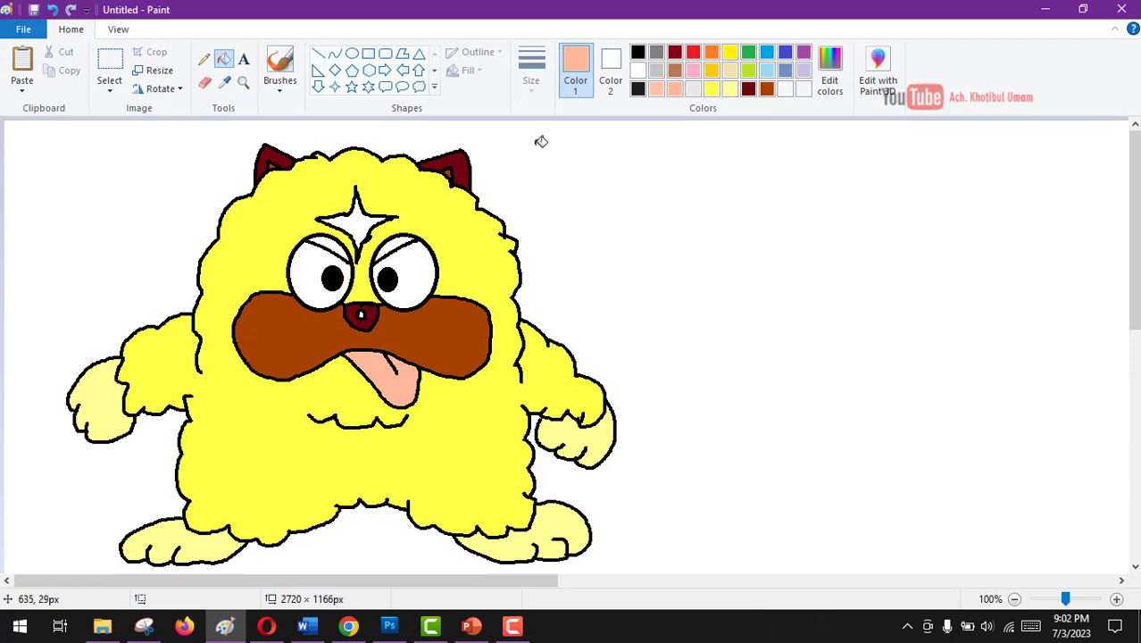
click(204, 59)
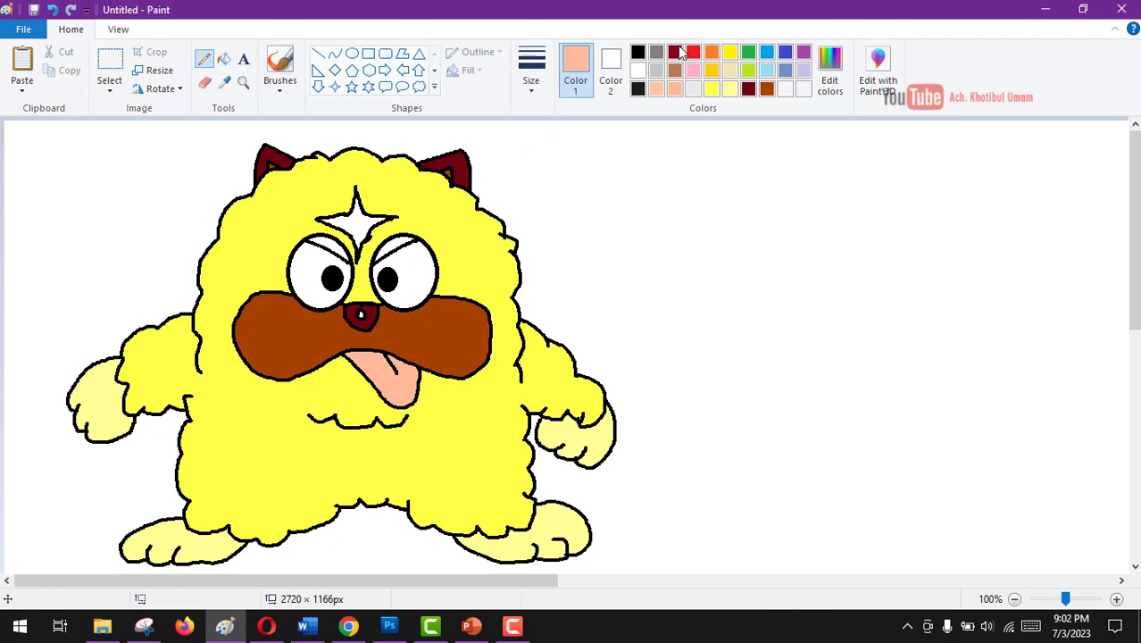
click(638, 71)
click(385, 276)
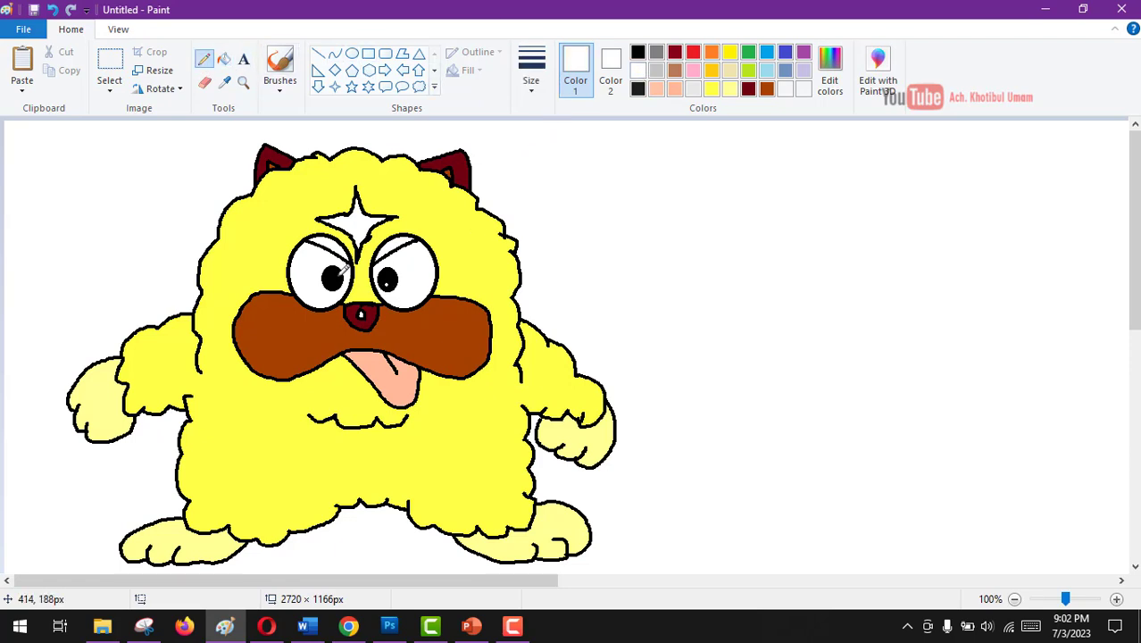
click(336, 272)
- Fill the forehead star and both upper eyelids with the light custom yellow
click(729, 89)
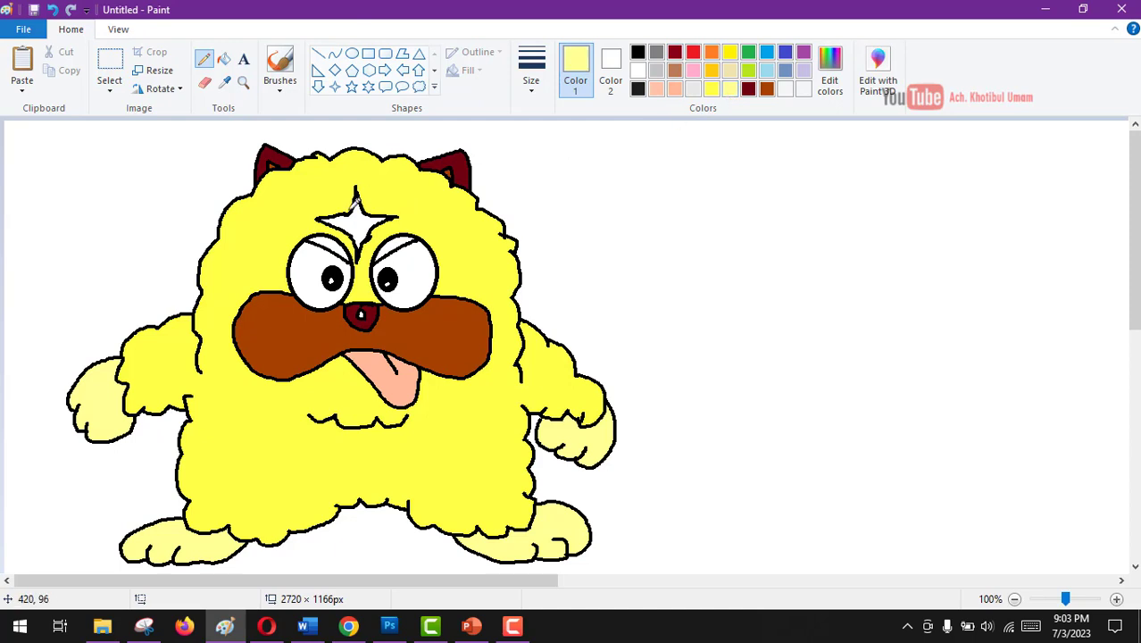
click(223, 59)
click(356, 221)
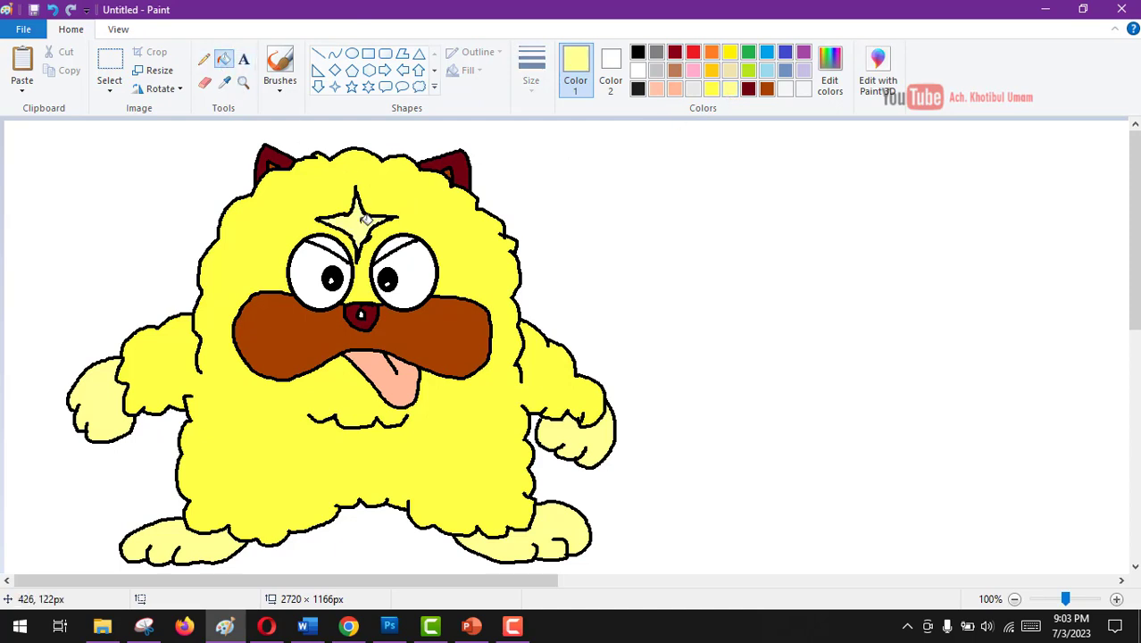
click(333, 239)
click(392, 240)
- Select the whole monster in a rectangle of about 802 × 608 px and move it slightly toward the canvas's upper-left corner
click(109, 64)
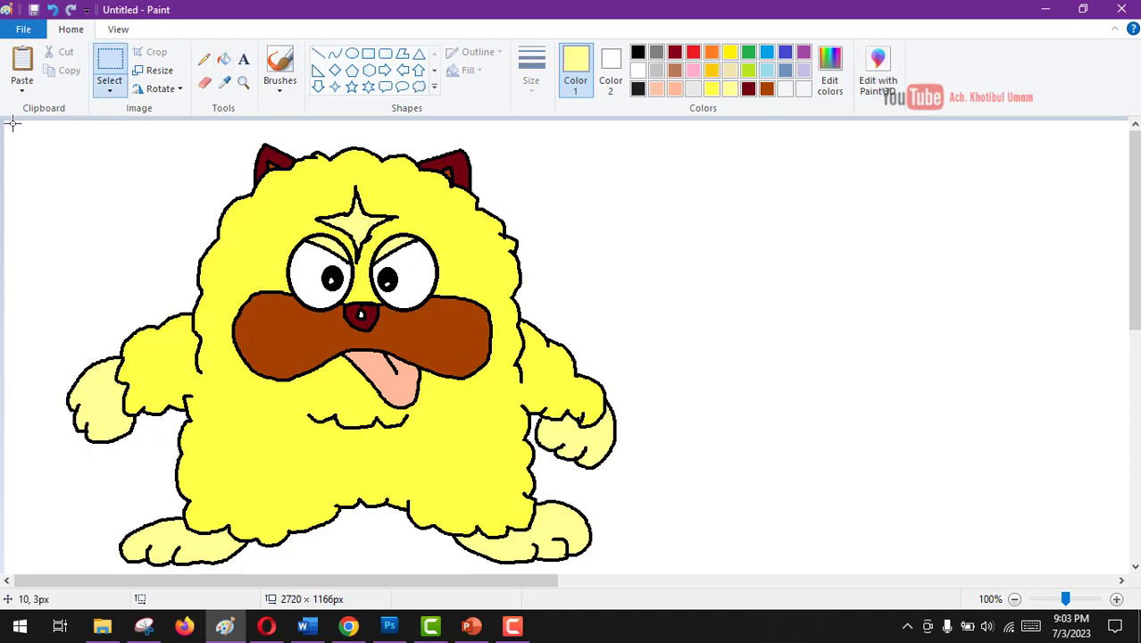
drag(12, 127, 682, 625)
drag(392, 310, 350, 295)
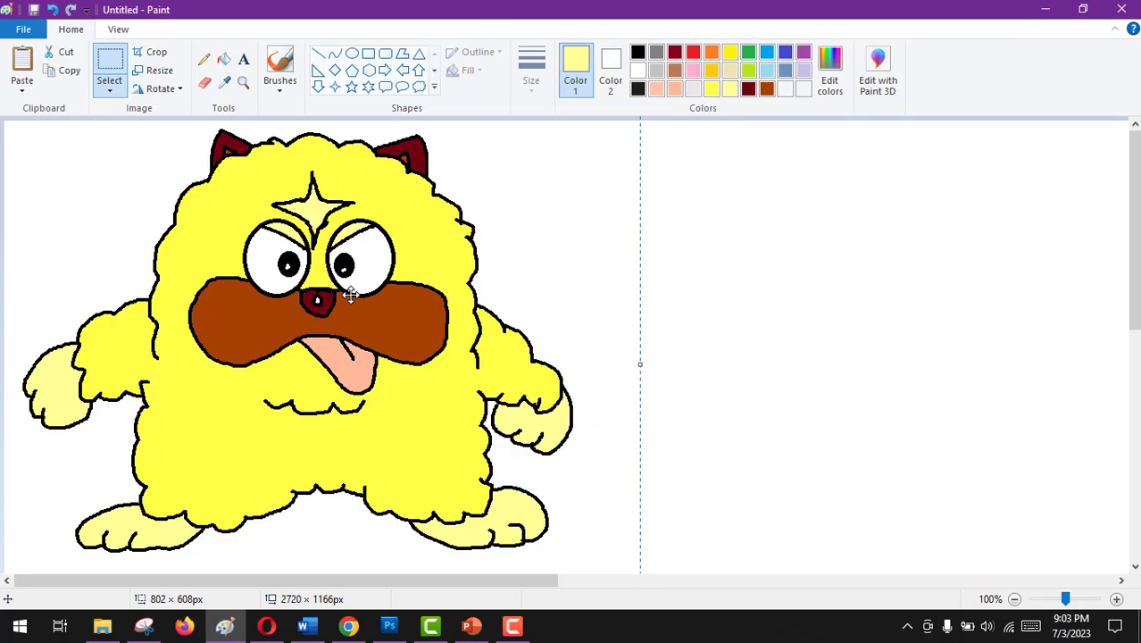